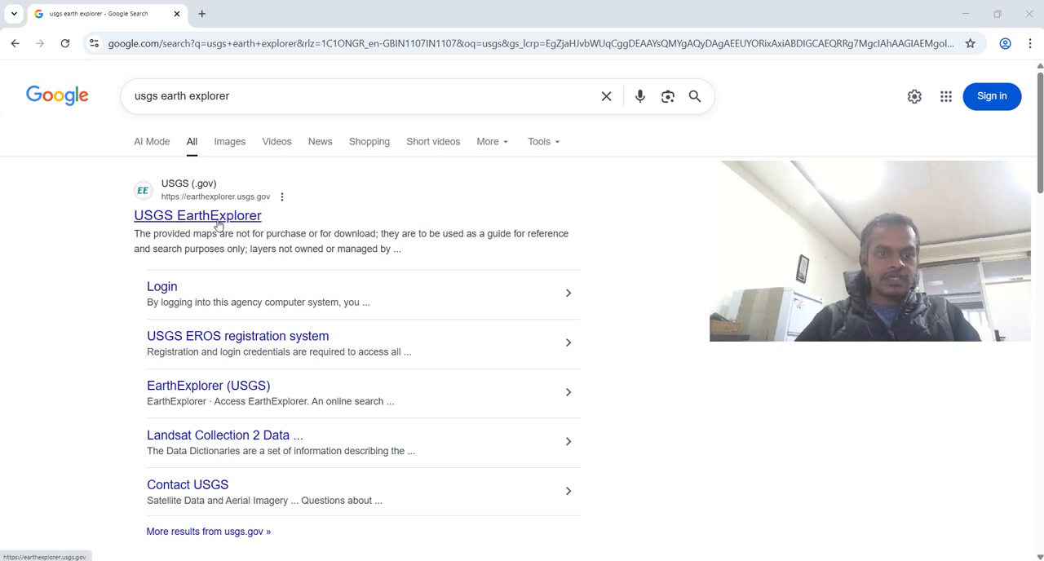
- Open the USGS EarthExplorer site from the search results and sign in with the saved USGS username and password
{"action": "left_click", "coordinate": [218, 221]}
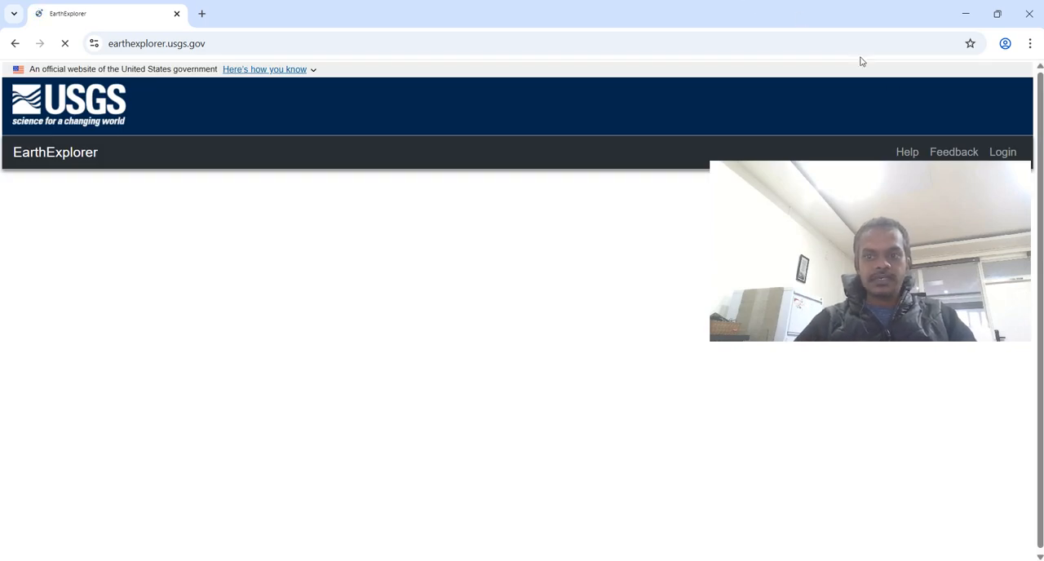
{"action": "left_click", "coordinate": [996, 156]}
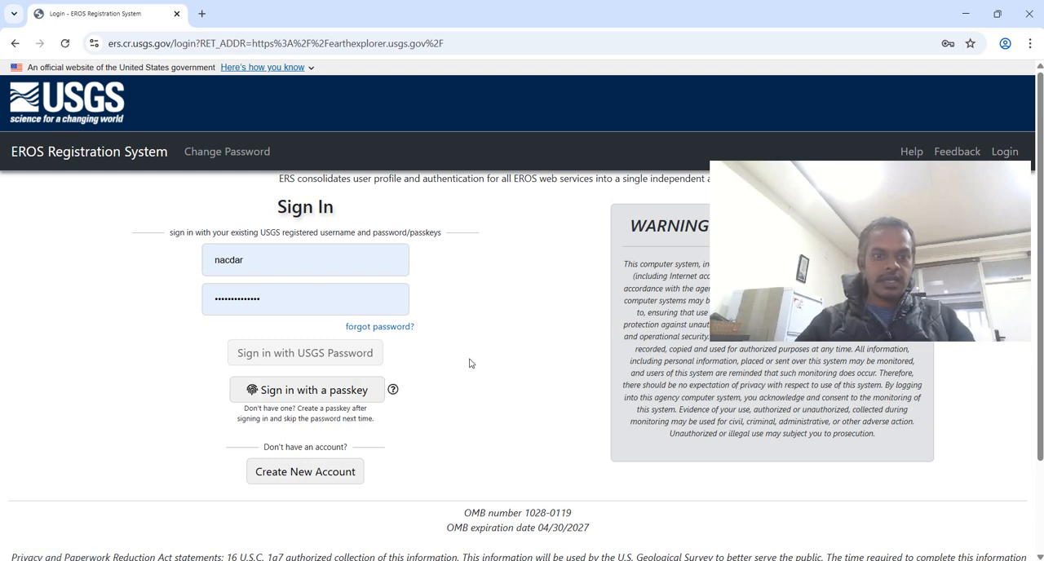
{"action": "scroll", "coordinate": [470, 363], "scroll_direction": "down", "scroll_amount": 1}
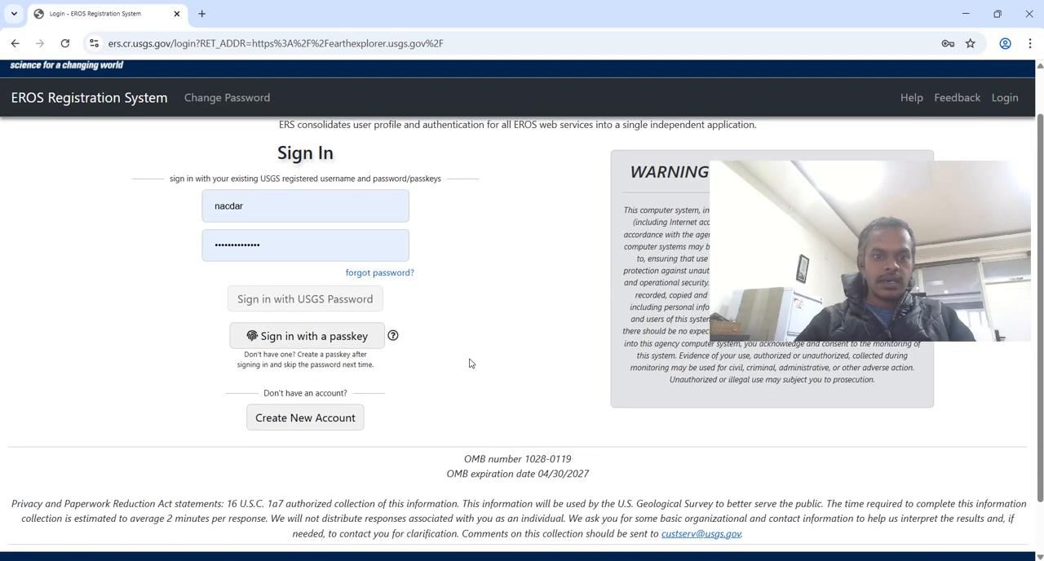
{"action": "left_click", "coordinate": [328, 300]}
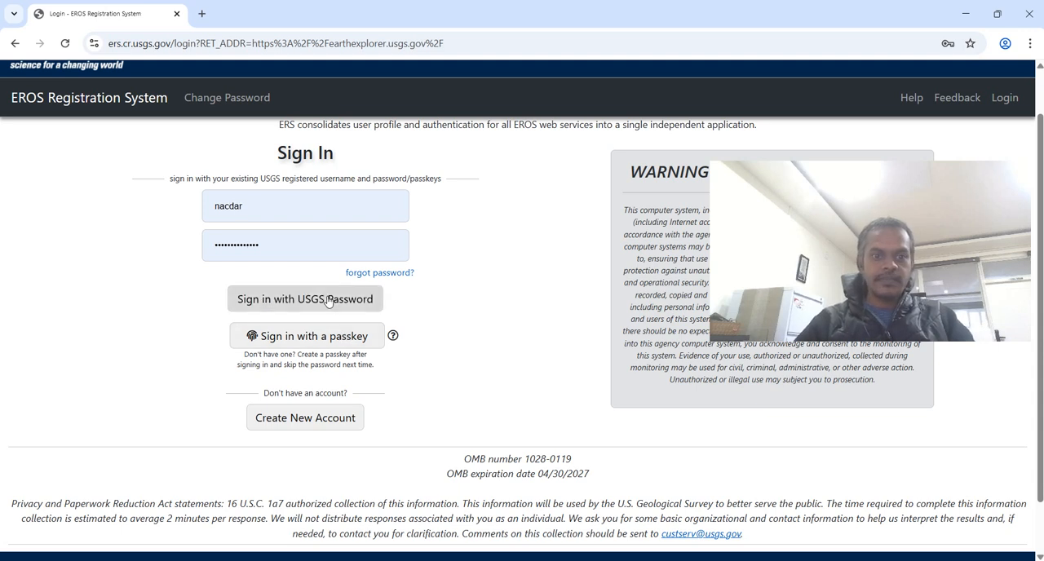
{"action": "left_click", "coordinate": [328, 300]}
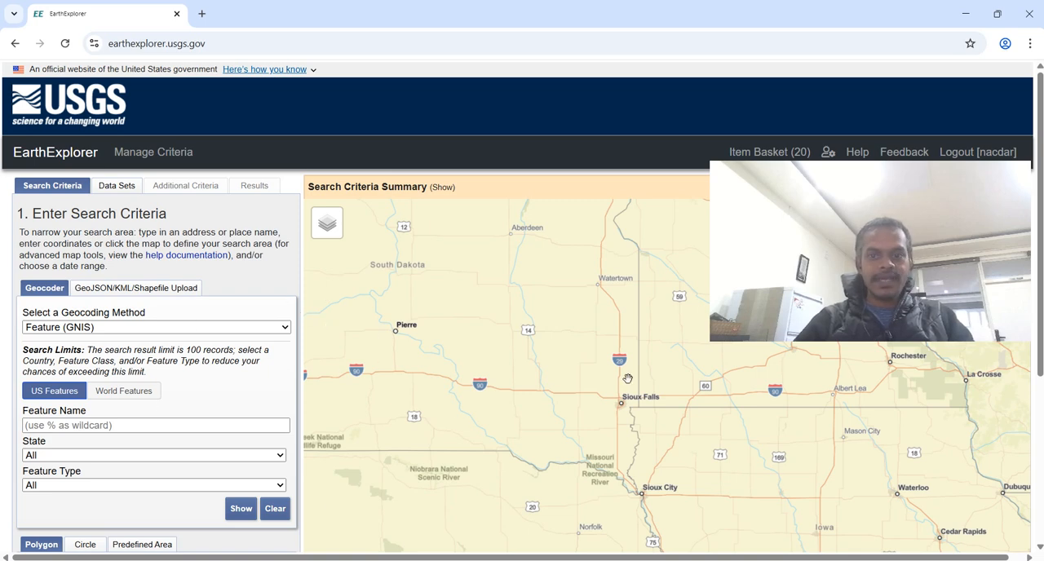
- Locate northeast India on the map and clear the stray polygon coordinates placed there
{"action": "left_click_drag", "start_coordinate": [935, 179], "coordinate": [805, 24]}
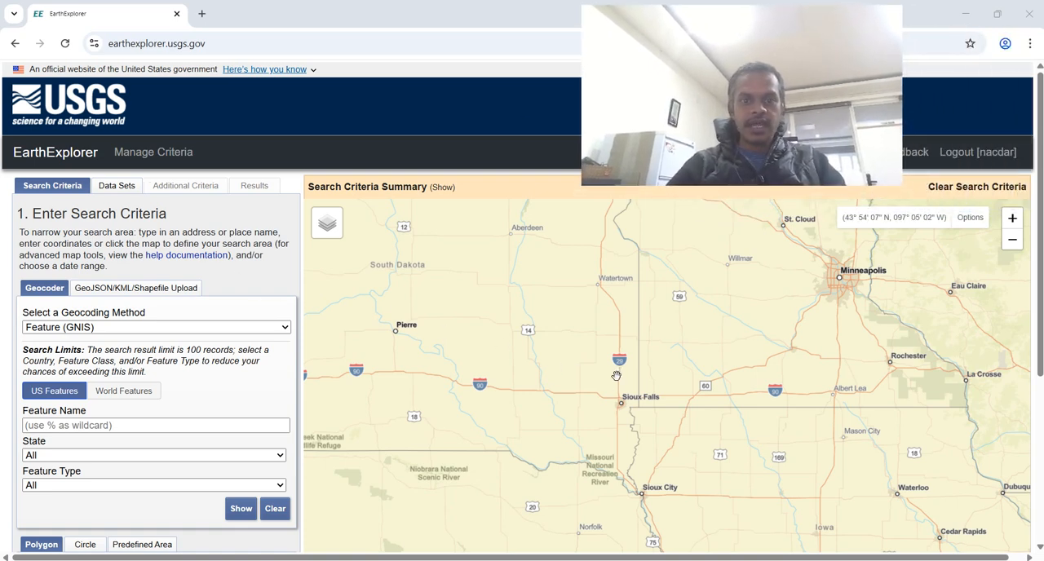
{"action": "scroll", "coordinate": [613, 384], "scroll_direction": "down", "scroll_amount": 1}
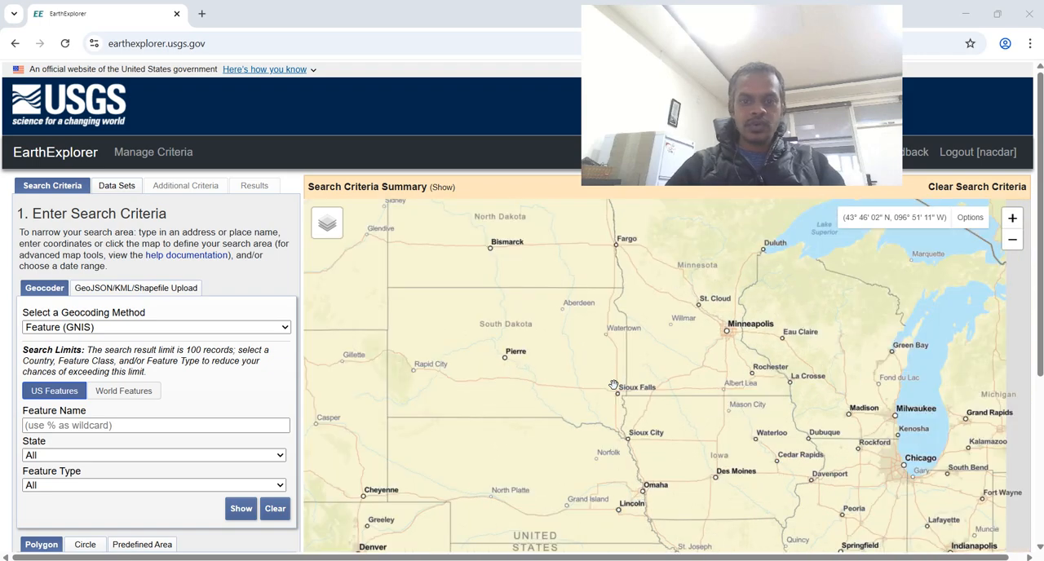
{"action": "scroll", "coordinate": [613, 384], "scroll_direction": "down", "scroll_amount": 2}
{"action": "scroll", "coordinate": [613, 384], "scroll_direction": "down", "scroll_amount": 1}
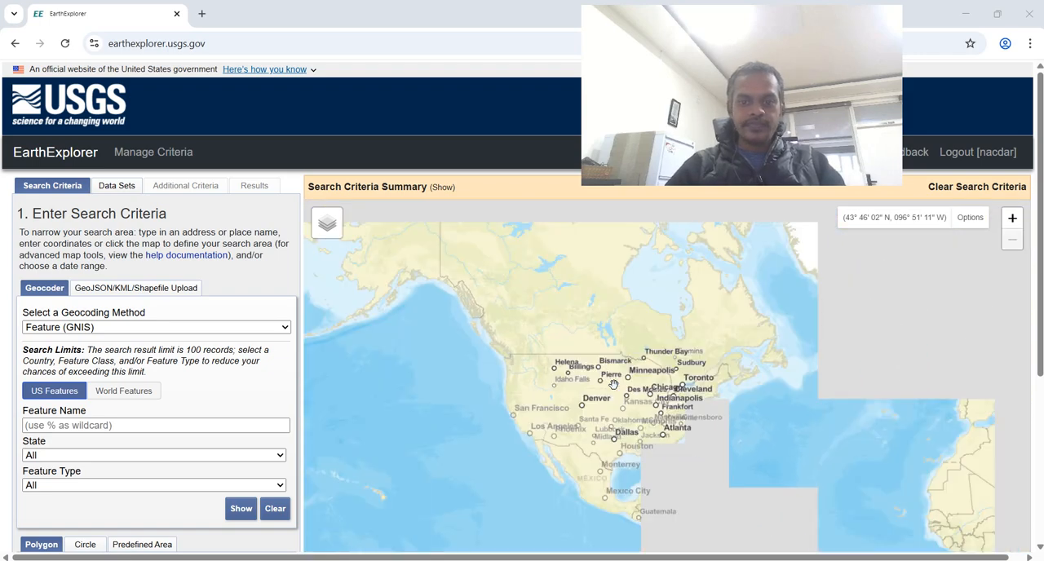
{"action": "left_click_drag", "start_coordinate": [828, 408], "coordinate": [521, 381]}
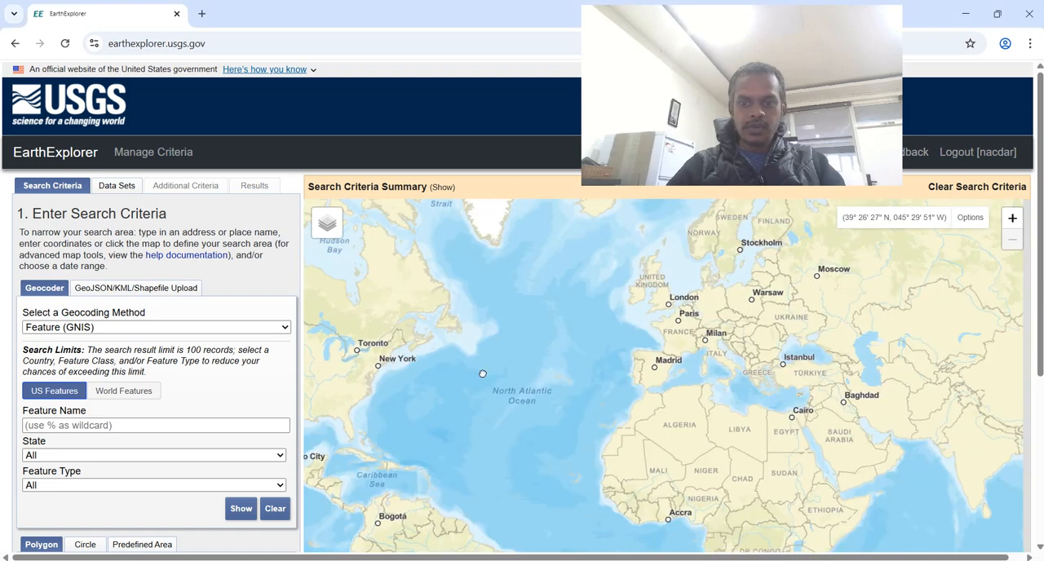
{"action": "left_click_drag", "start_coordinate": [864, 401], "coordinate": [596, 335]}
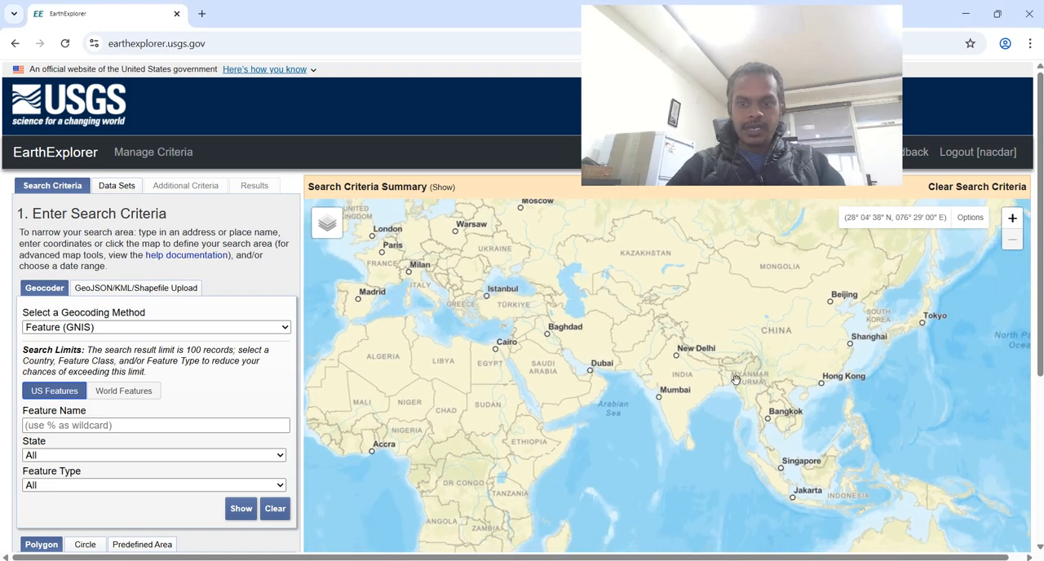
{"action": "left_click", "coordinate": [742, 373]}
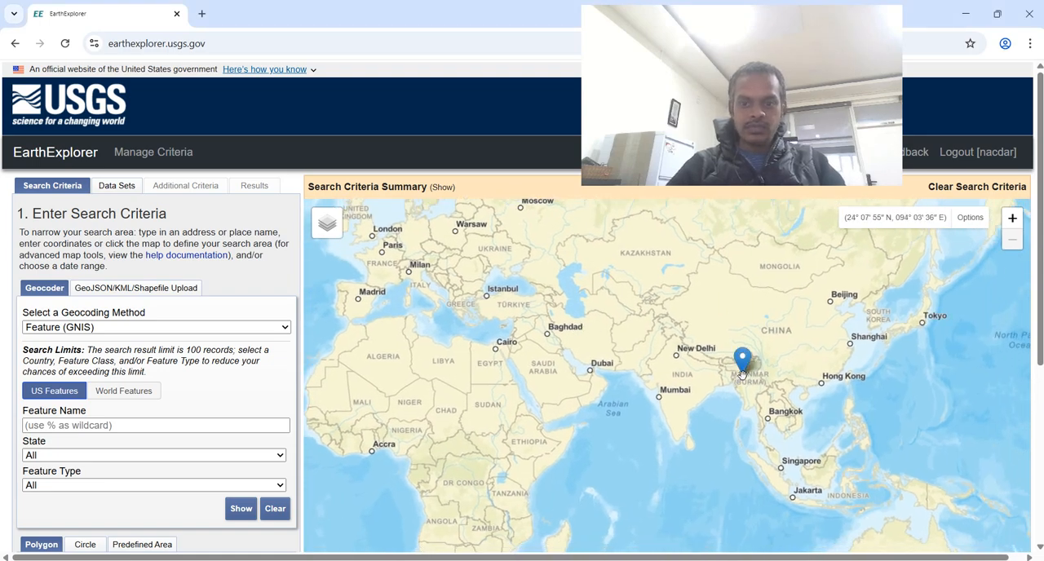
{"action": "scroll", "coordinate": [742, 372], "scroll_direction": "up", "scroll_amount": 1}
{"action": "scroll", "coordinate": [743, 381], "scroll_direction": "up", "scroll_amount": 3}
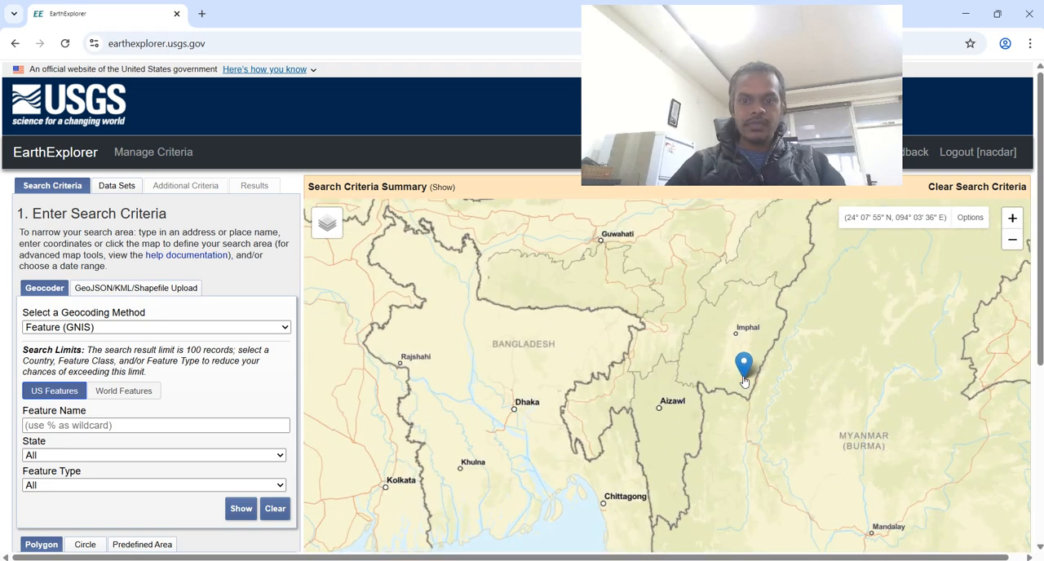
{"action": "left_click_drag", "start_coordinate": [752, 295], "coordinate": [739, 375]}
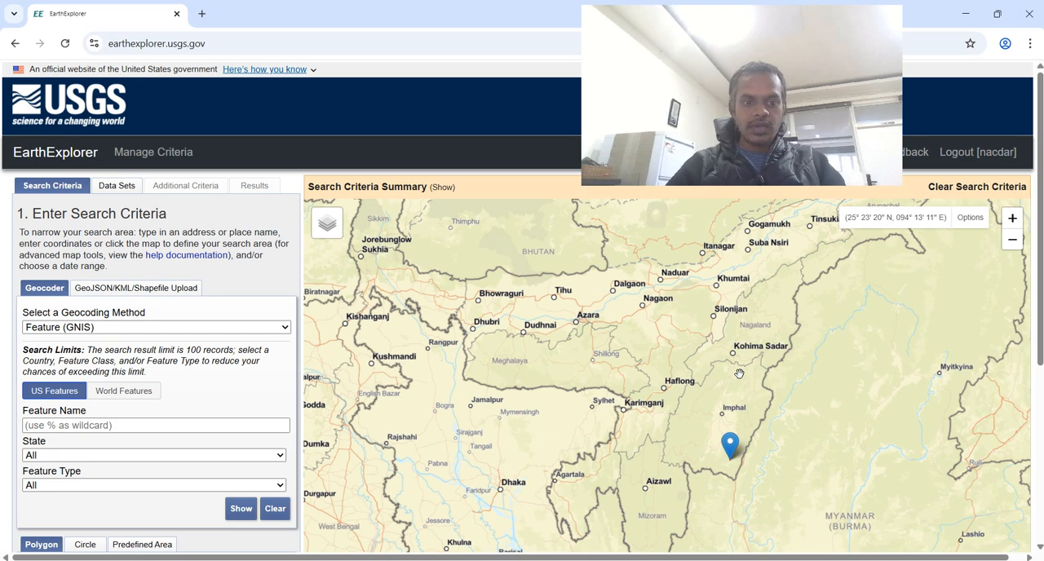
{"action": "scroll", "coordinate": [153, 489], "scroll_direction": "down", "scroll_amount": 2}
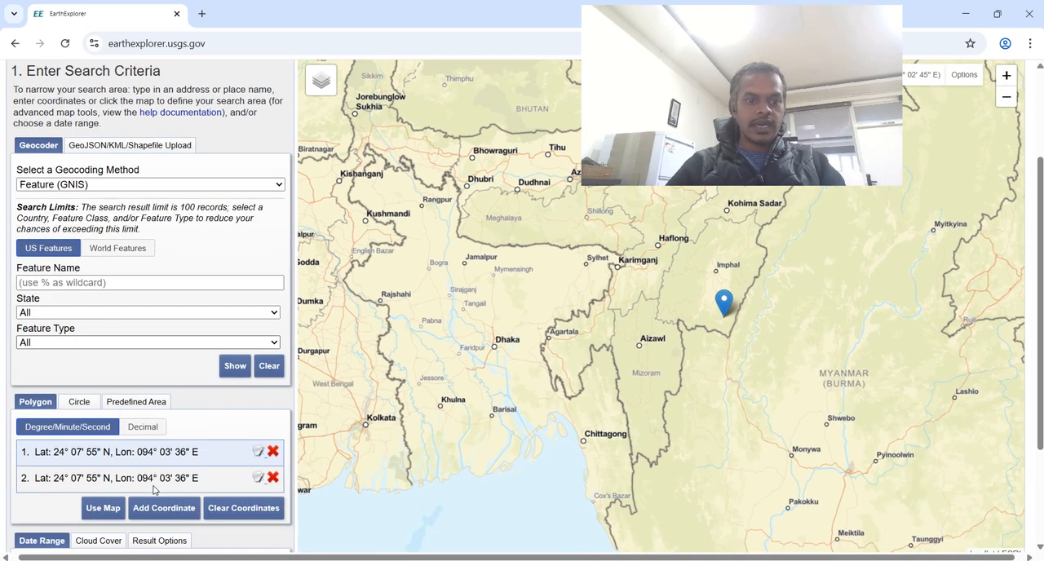
{"action": "left_click", "coordinate": [227, 509]}
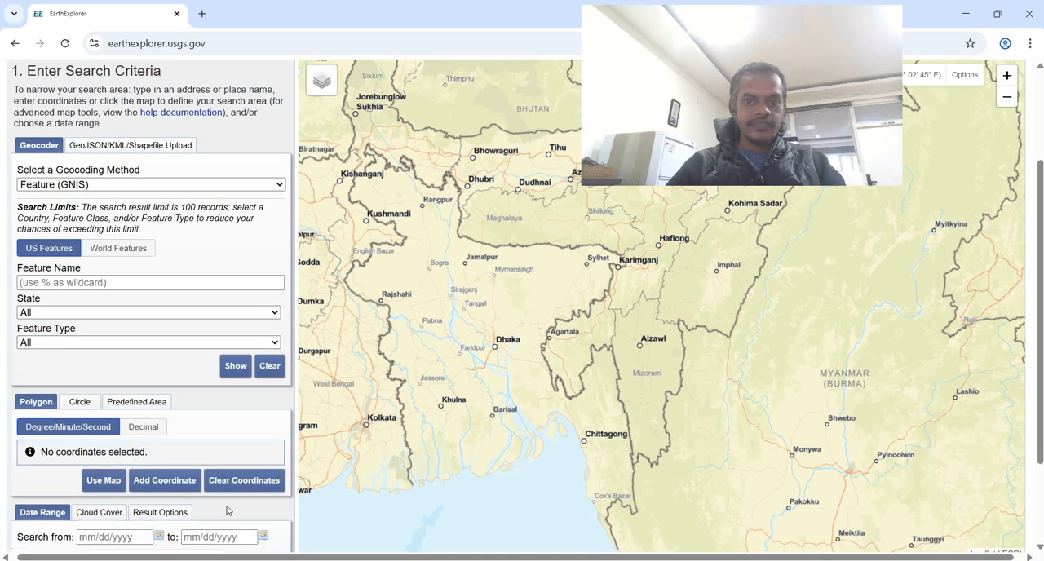
- Mark a four-corner polygon search area around Dimapur and Kohima, spanning about 25°27' to 26°05' N and 93°26' to 94°13' E
{"action": "left_click_drag", "start_coordinate": [714, 296], "coordinate": [715, 417]}
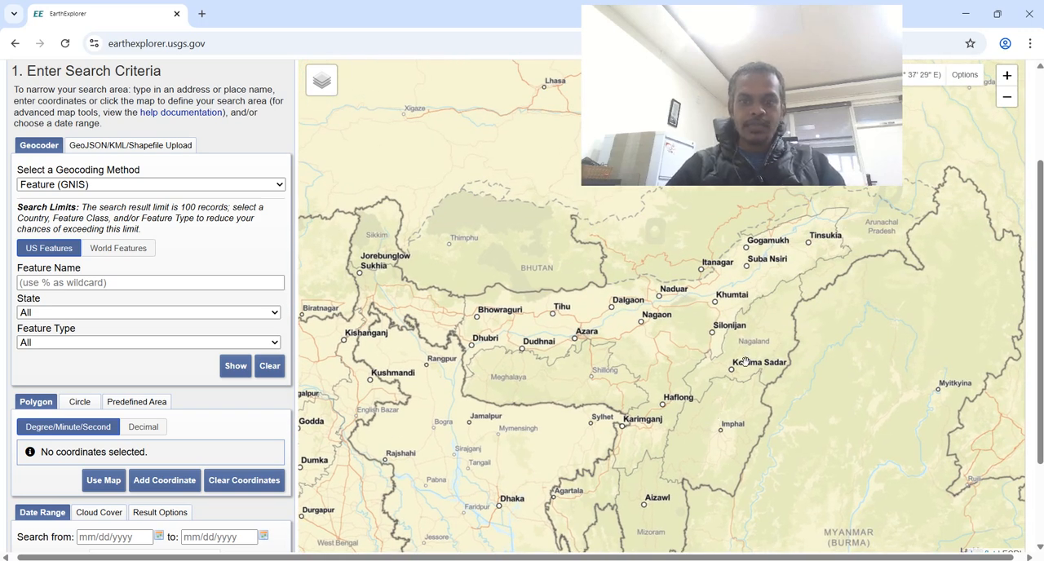
{"action": "scroll", "coordinate": [732, 359], "scroll_direction": "up", "scroll_amount": 2}
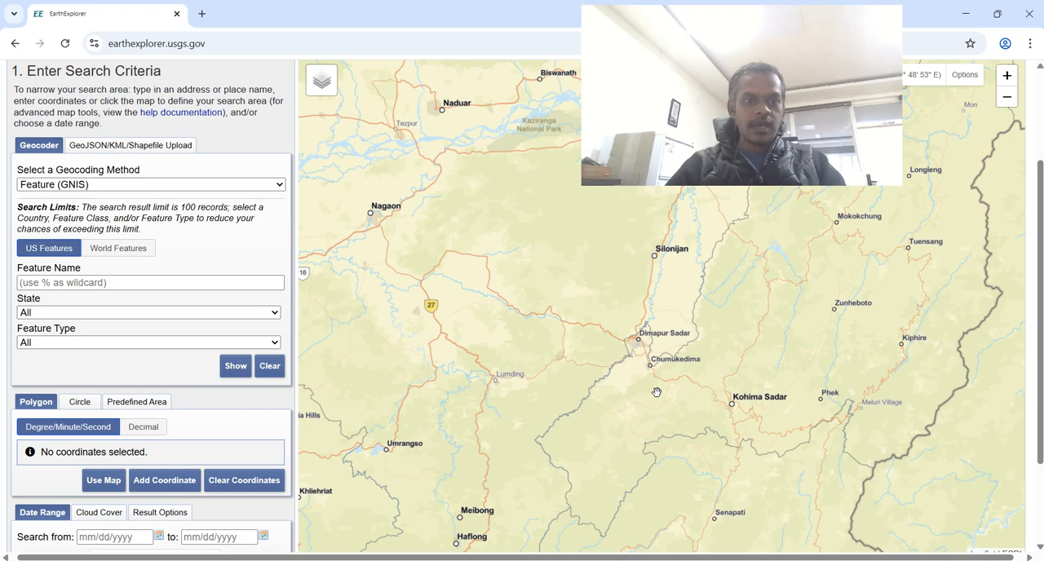
{"action": "left_click", "coordinate": [622, 288]}
{"action": "left_click", "coordinate": [756, 292]}
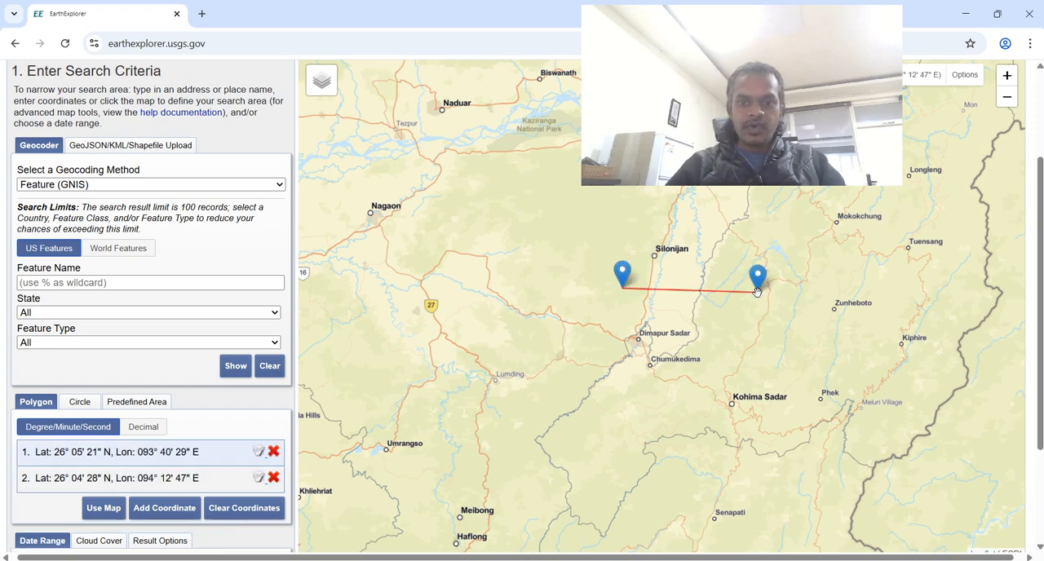
{"action": "left_click", "coordinate": [733, 465]}
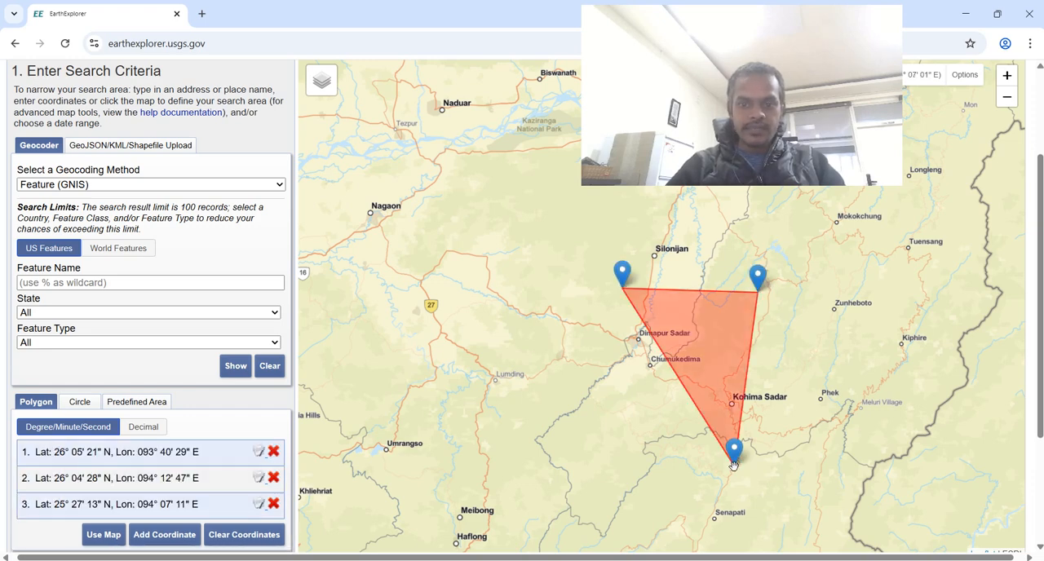
{"action": "left_click", "coordinate": [561, 428]}
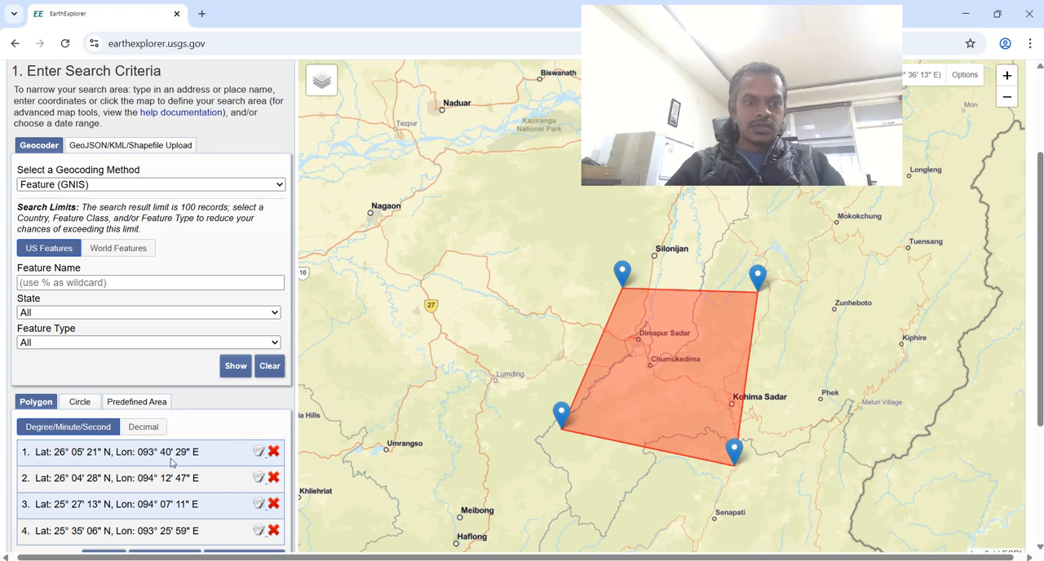
{"action": "scroll", "coordinate": [143, 463], "scroll_direction": "down", "scroll_amount": 2}
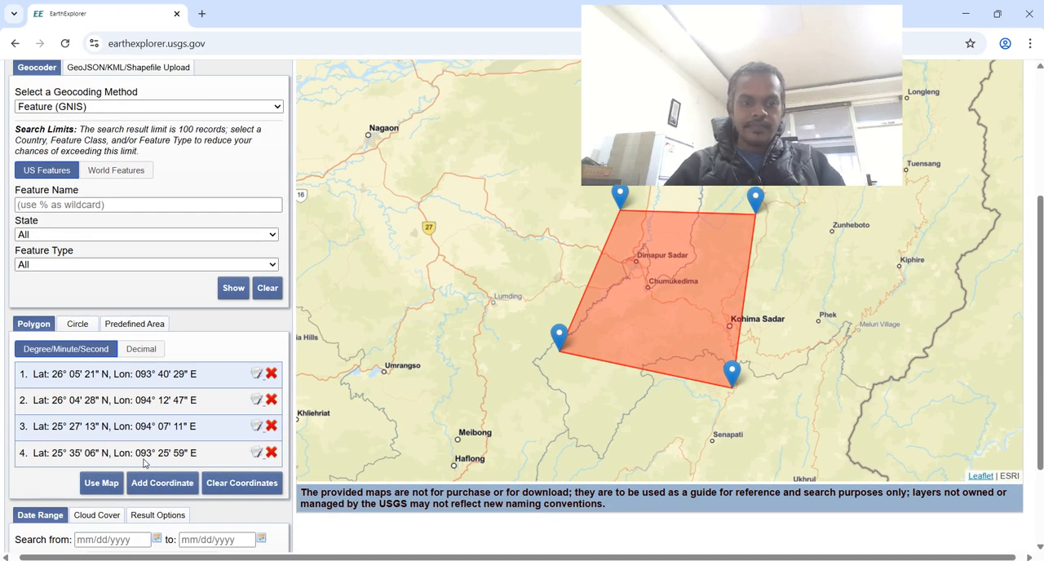
{"action": "scroll", "coordinate": [143, 463], "scroll_direction": "down", "scroll_amount": 2}
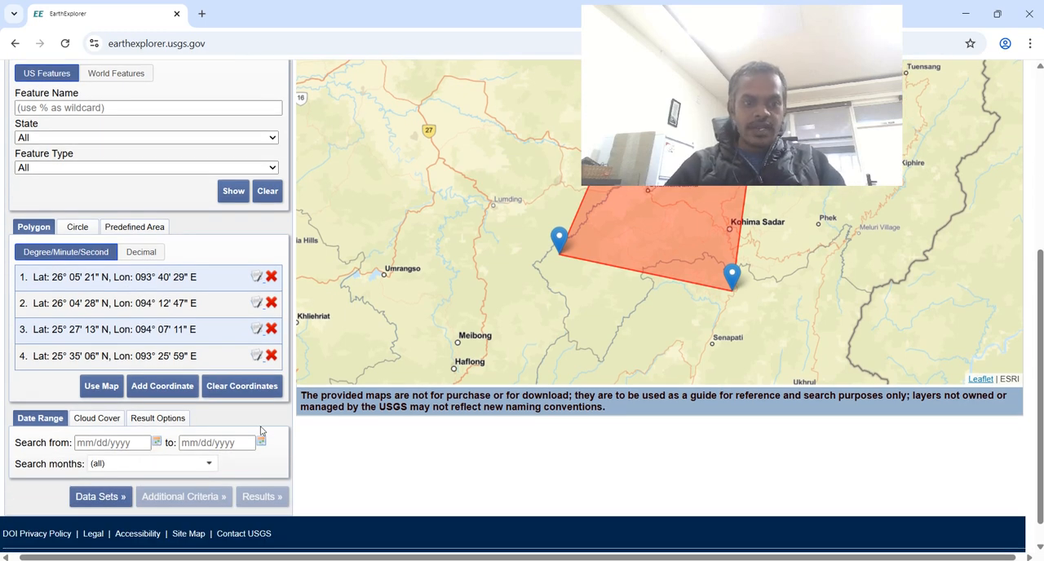
{"action": "left_click", "coordinate": [157, 442]}
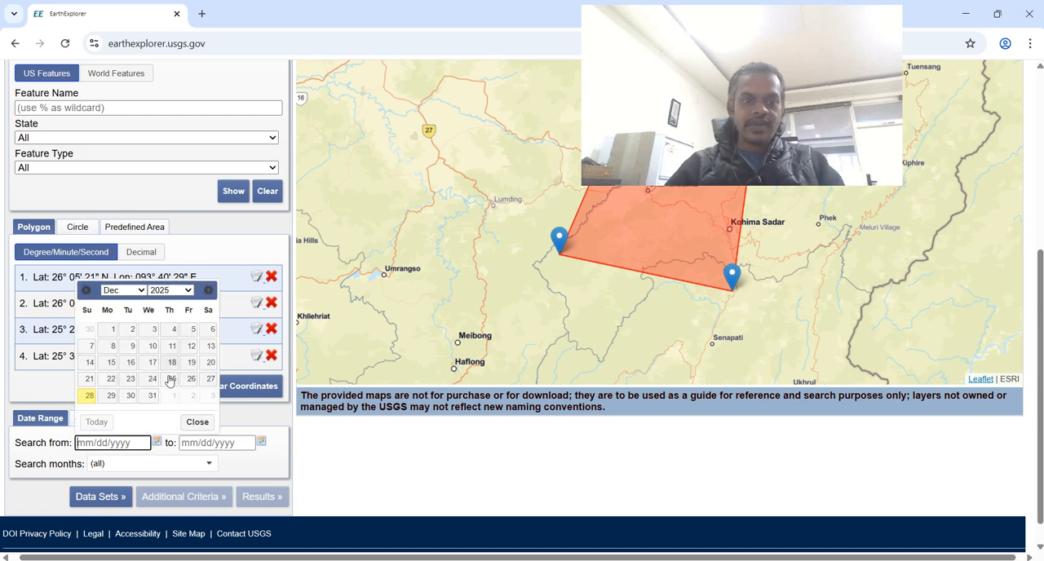
{"action": "left_click", "coordinate": [196, 421]}
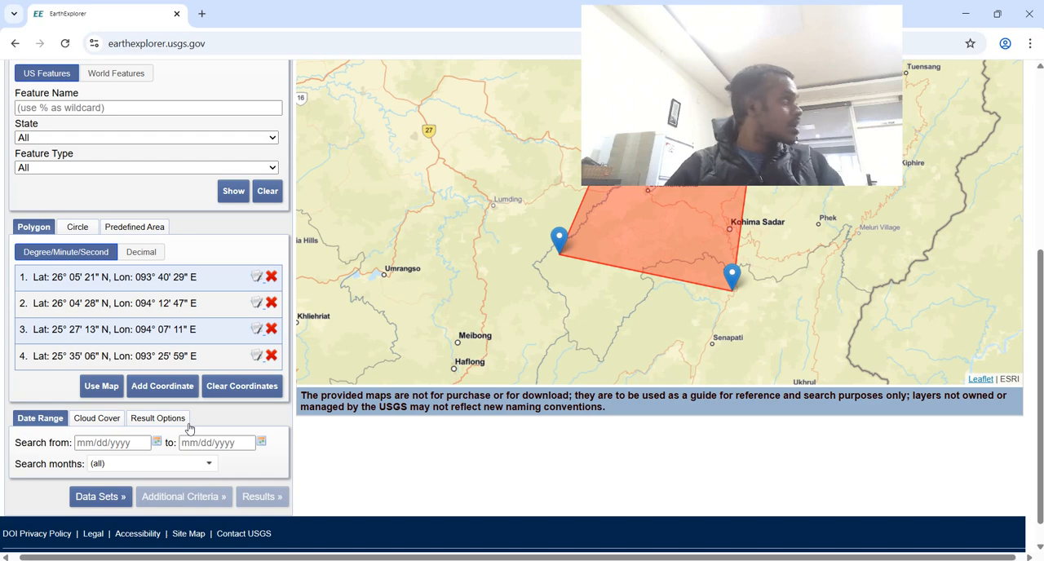
- Search the data sets for srtm and select SRTM 1 Arc-Second Global
{"action": "scroll", "coordinate": [185, 243], "scroll_direction": "up", "scroll_amount": 3}
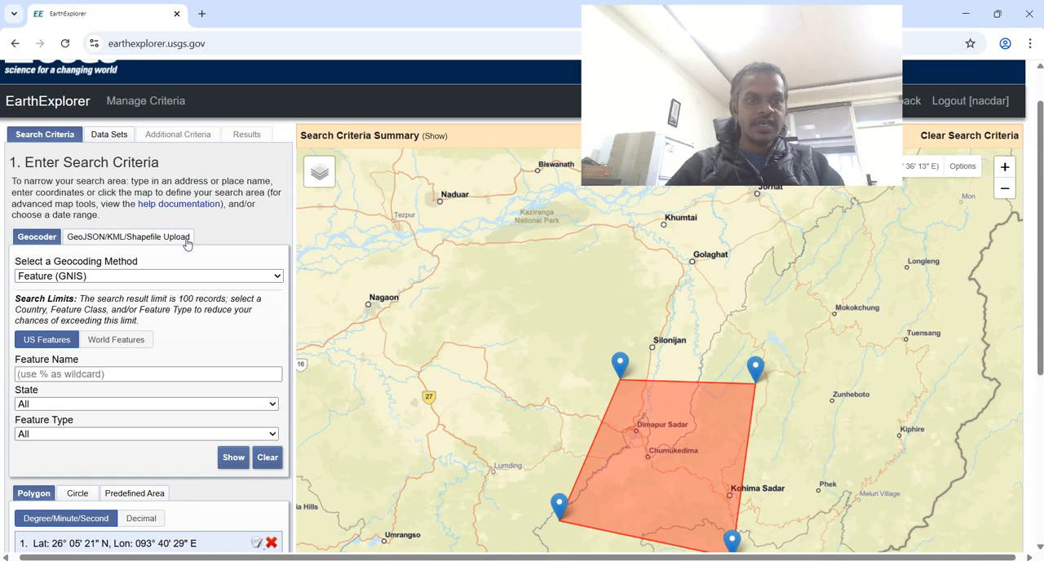
{"action": "left_click", "coordinate": [119, 140]}
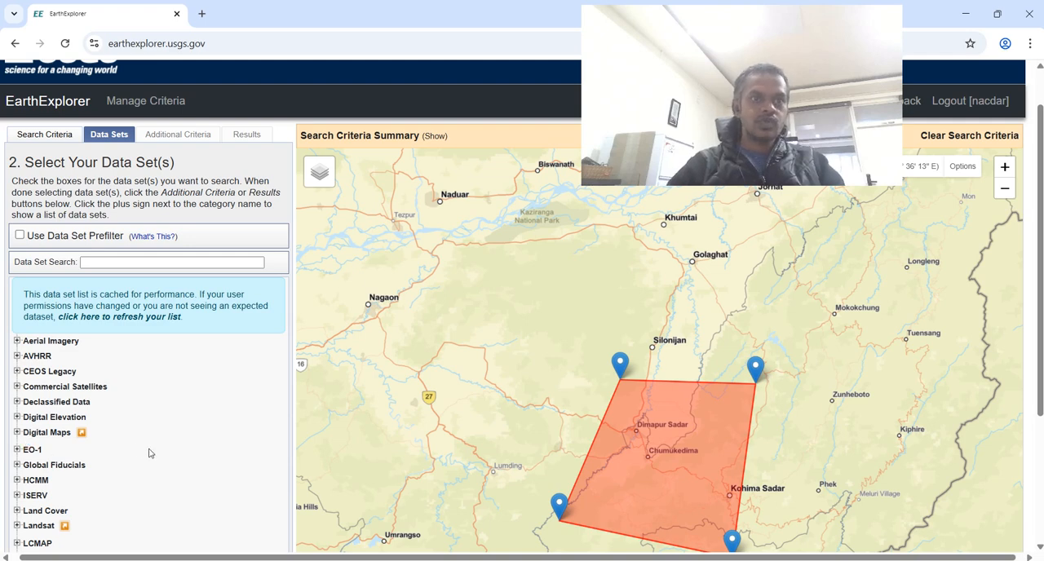
{"action": "scroll", "coordinate": [149, 454], "scroll_direction": "down", "scroll_amount": 2}
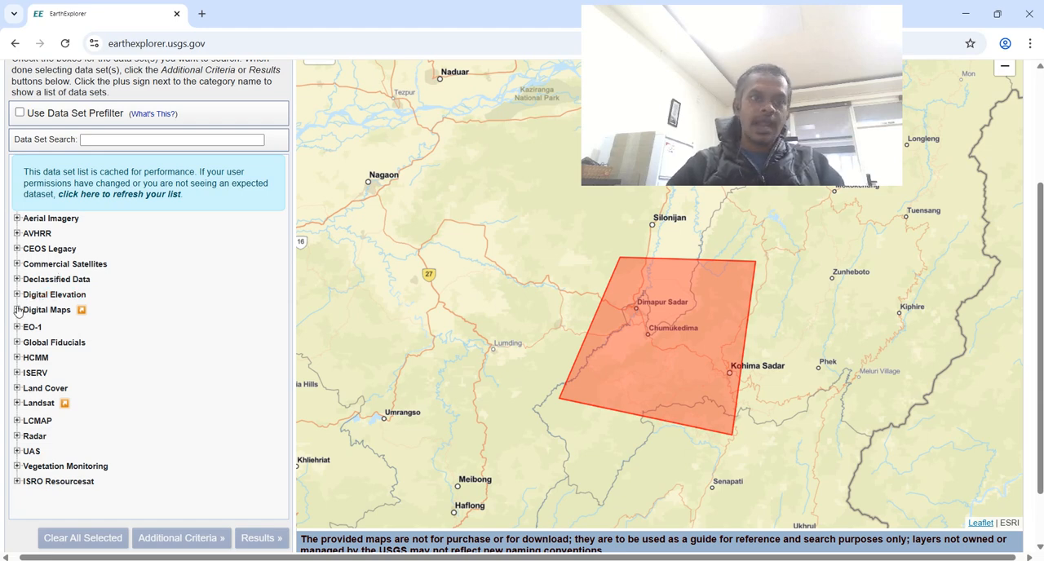
{"action": "left_click", "coordinate": [150, 138]}
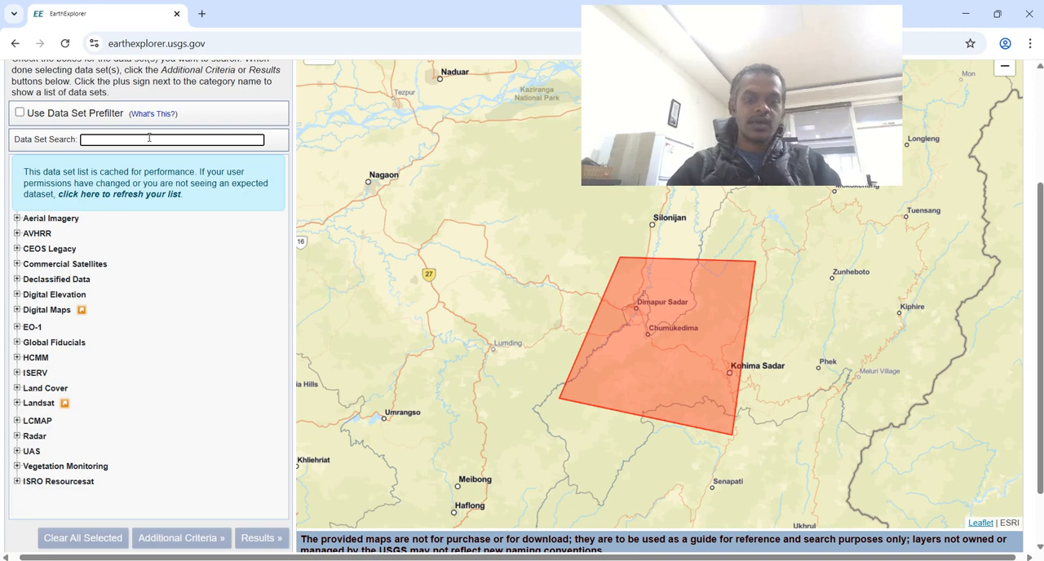
{"action": "type", "text": "srtm"}
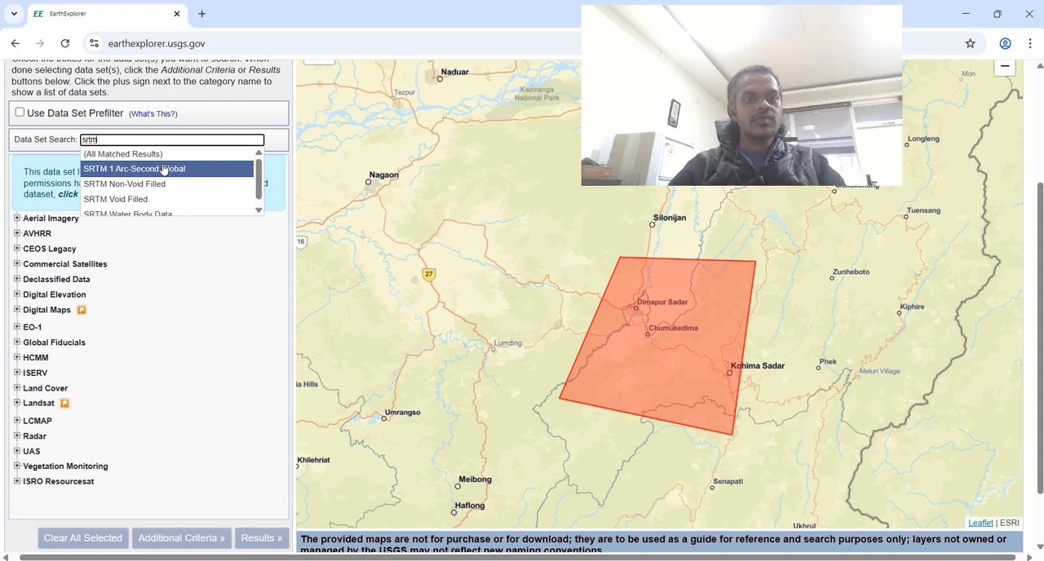
{"action": "left_click", "coordinate": [177, 168]}
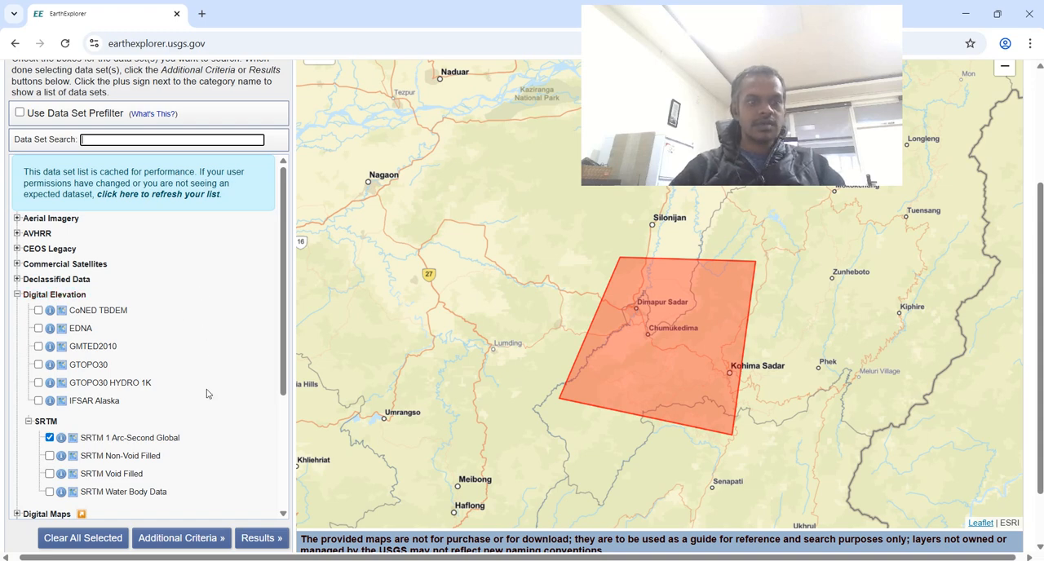
{"action": "scroll", "coordinate": [209, 393], "scroll_direction": "down", "scroll_amount": 1}
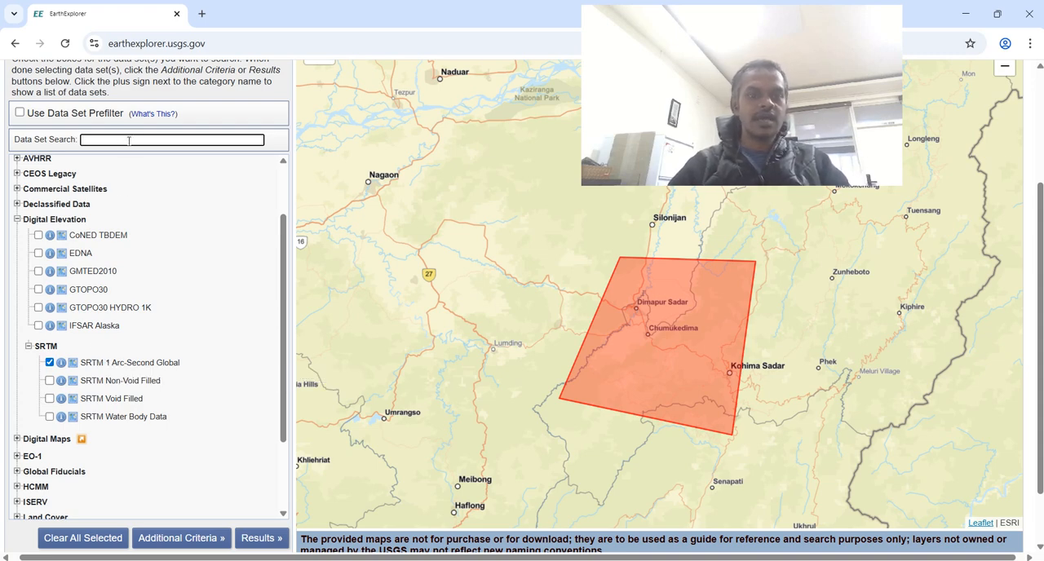
- List the matching SRTM scenes and show the footprint of scene SRTM1N25E093V3 on the map
{"action": "left_click", "coordinate": [248, 538]}
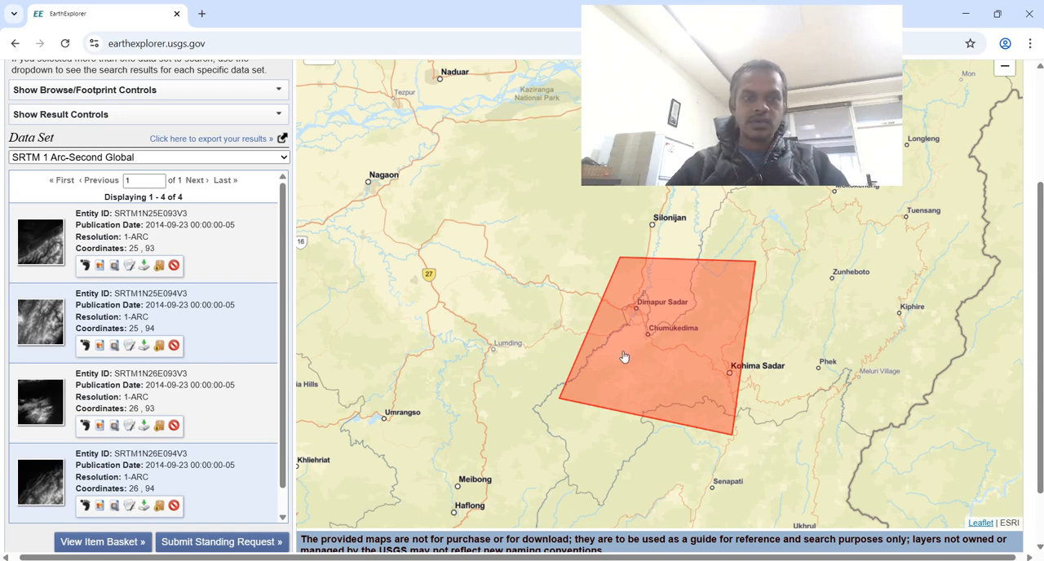
{"action": "scroll", "coordinate": [225, 381], "scroll_direction": "down", "scroll_amount": 1}
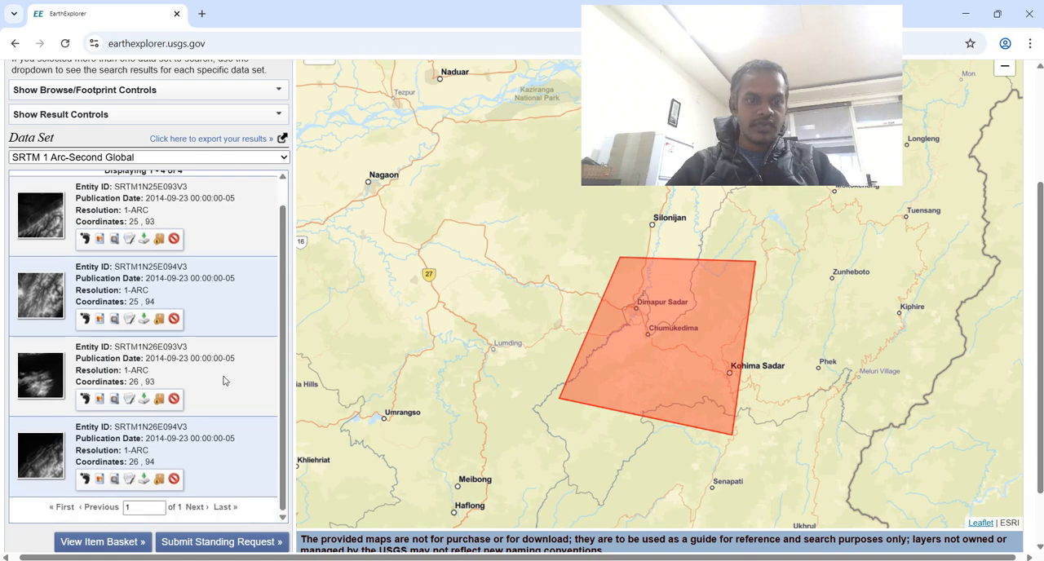
{"action": "scroll", "coordinate": [225, 381], "scroll_direction": "up", "scroll_amount": 1}
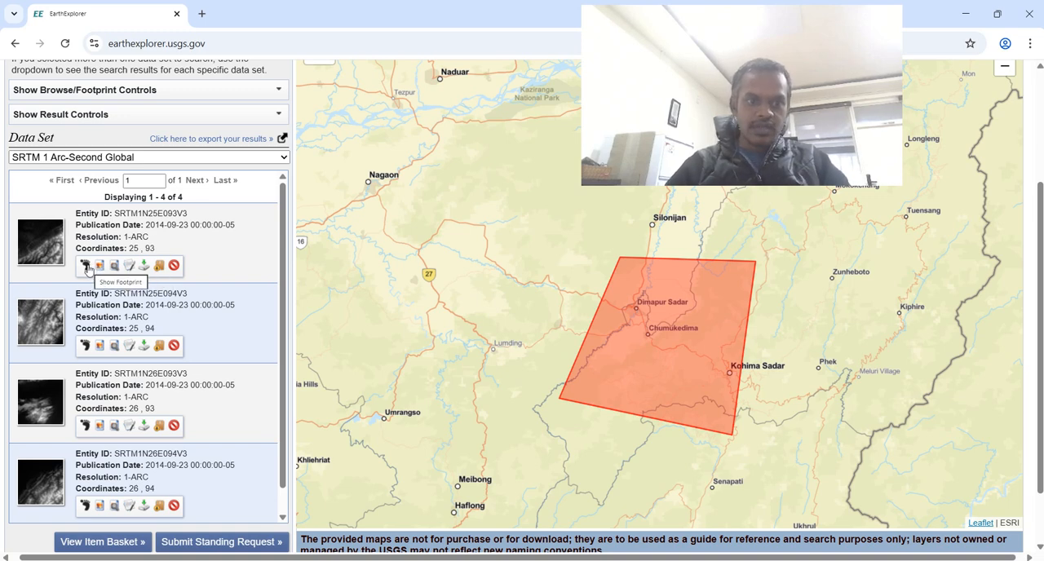
{"action": "left_click", "coordinate": [87, 267]}
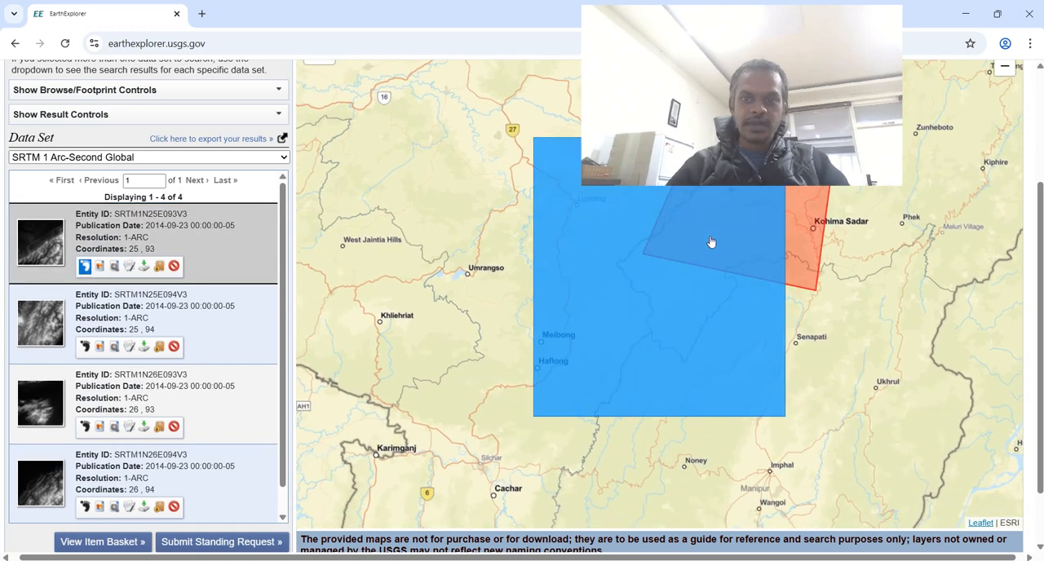
- Show the footprints of all four SRTM scenes on the map and compare their coverage with the search polygon
{"action": "left_click_drag", "start_coordinate": [793, 277], "coordinate": [628, 357]}
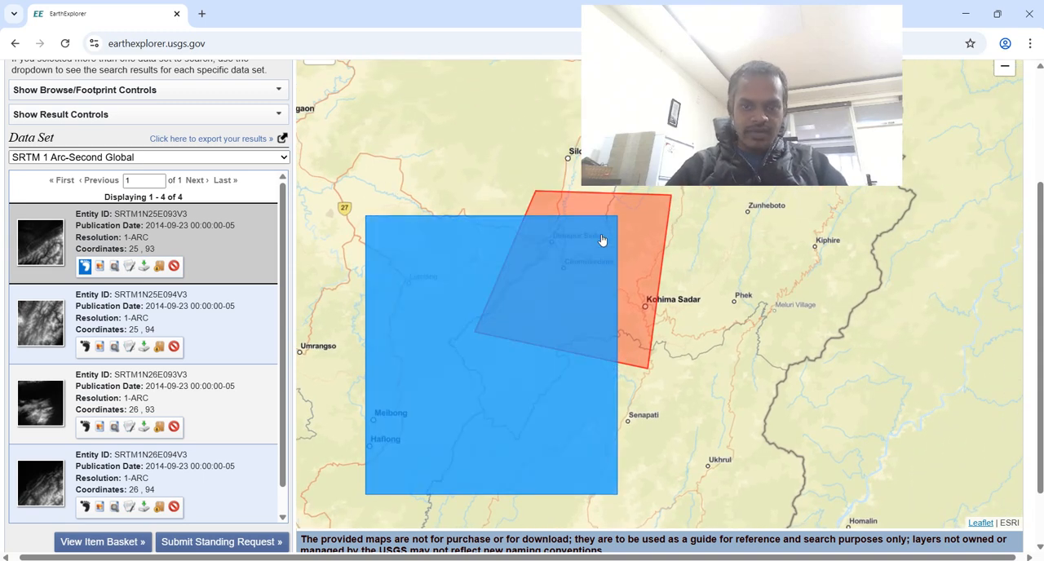
{"action": "left_click", "coordinate": [84, 267]}
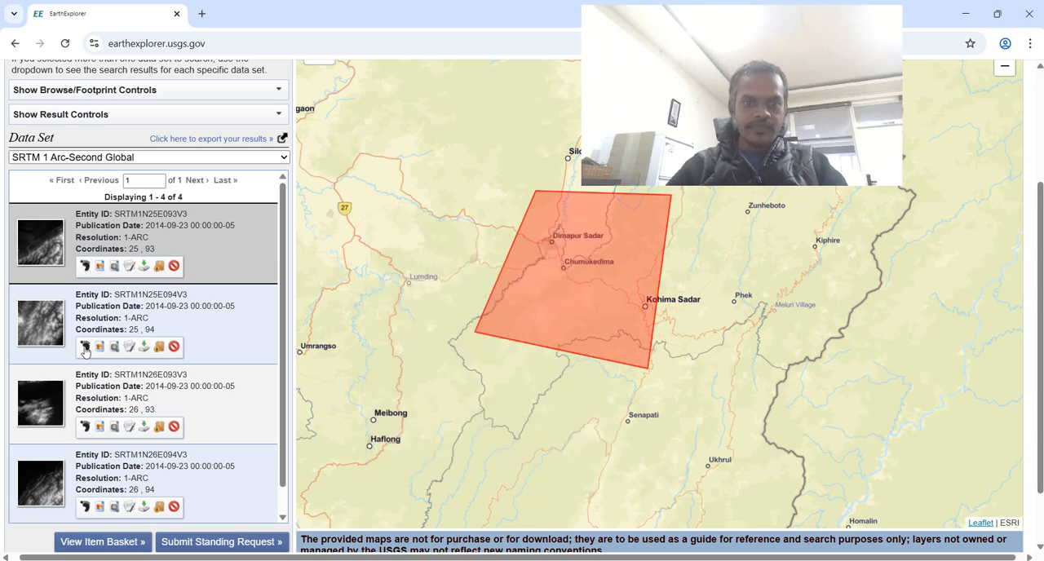
{"action": "left_click", "coordinate": [84, 347]}
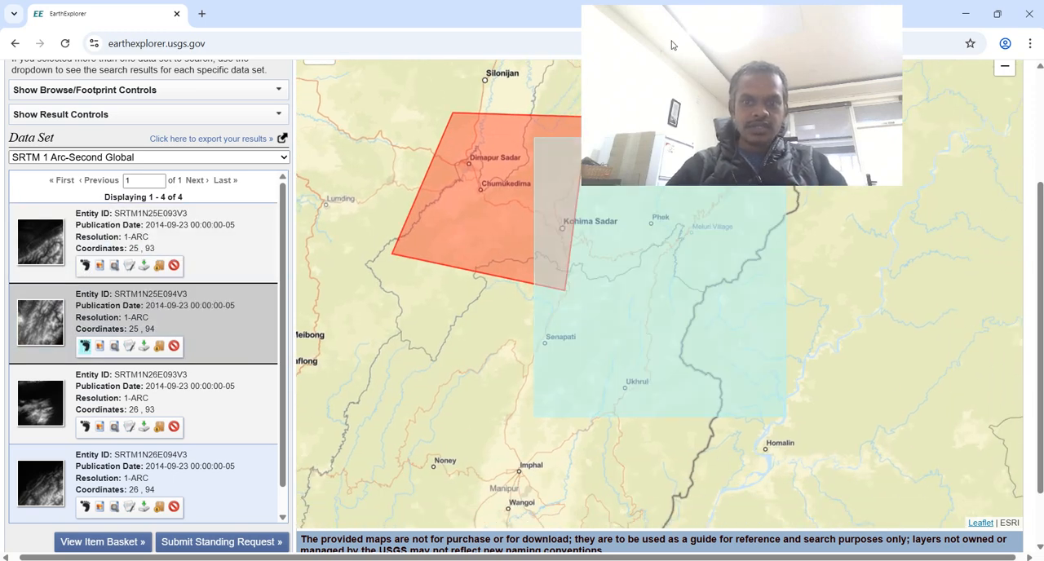
{"action": "left_click_drag", "start_coordinate": [680, 32], "coordinate": [875, 99]}
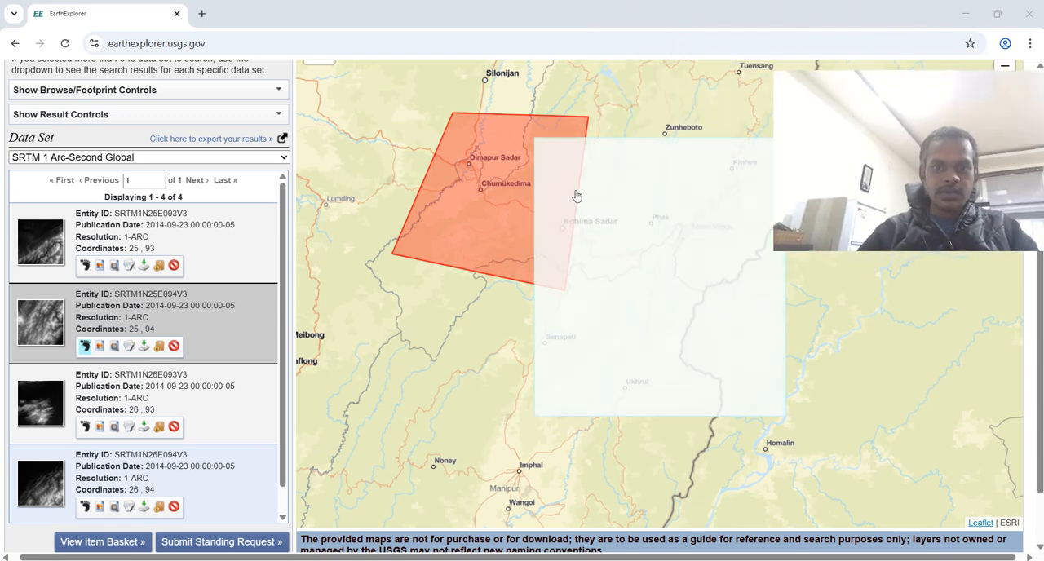
{"action": "left_click", "coordinate": [85, 426]}
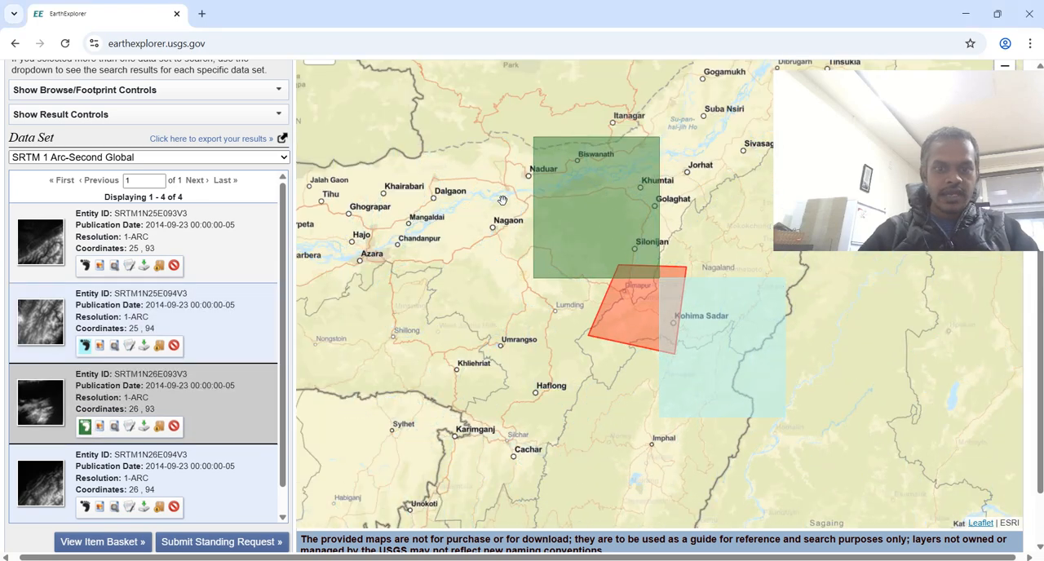
{"action": "left_click", "coordinate": [85, 506]}
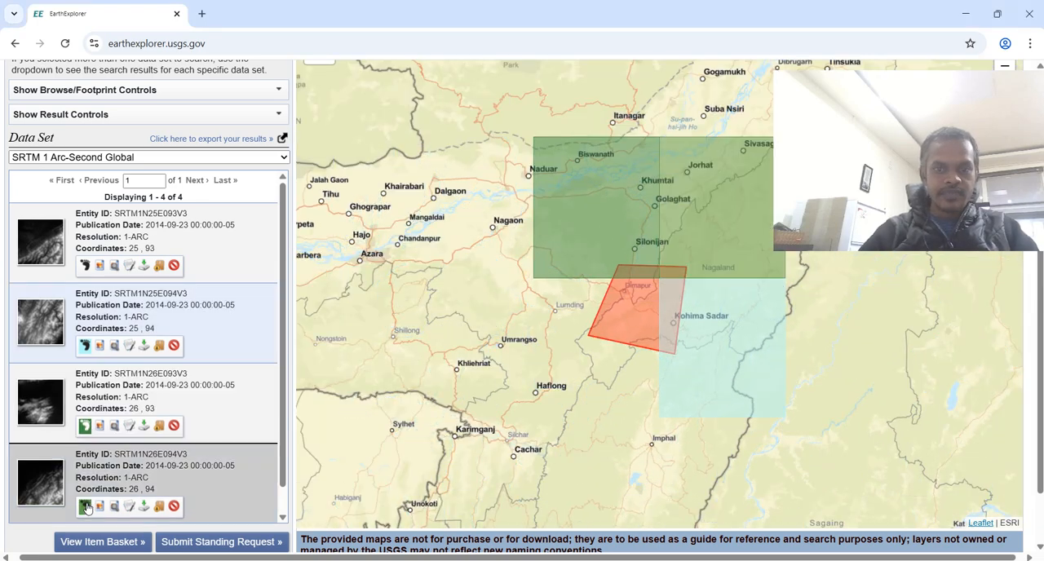
{"action": "left_click", "coordinate": [85, 265]}
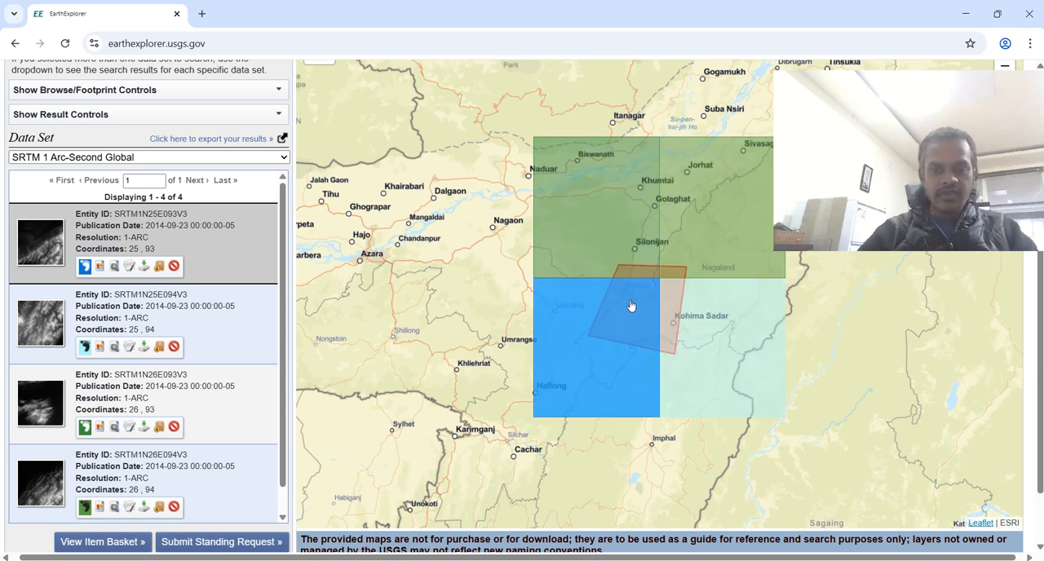
{"action": "scroll", "coordinate": [630, 306], "scroll_direction": "up", "scroll_amount": 1}
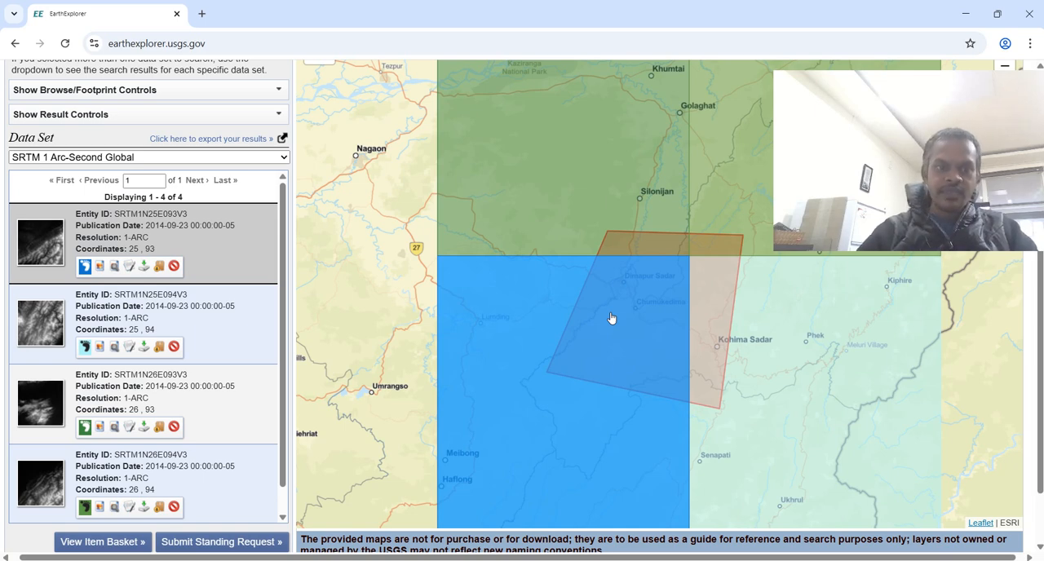
{"action": "scroll", "coordinate": [611, 318], "scroll_direction": "down", "scroll_amount": 1}
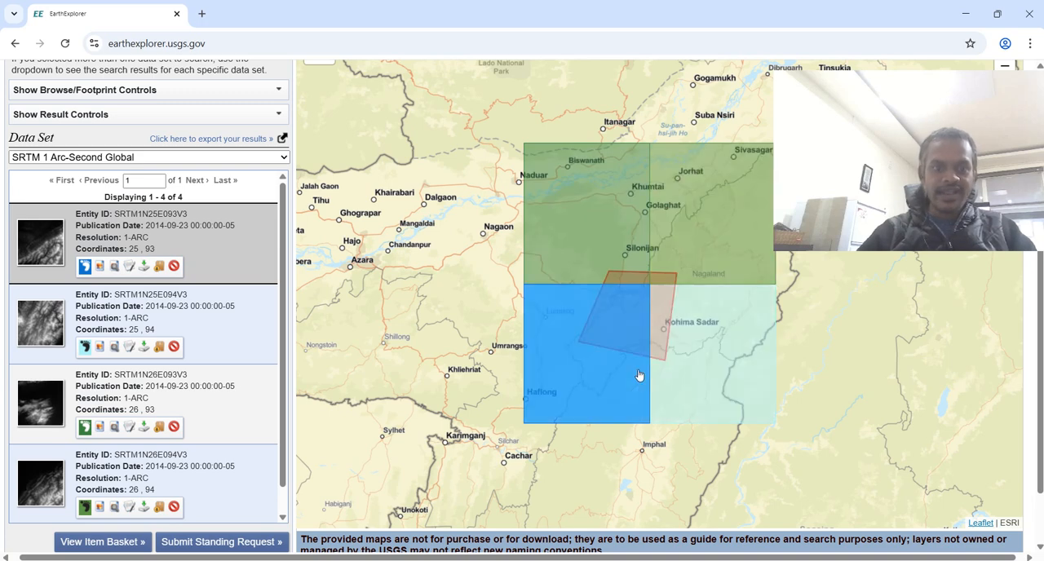
- Download scene SRTM1N25E093V3 as GeoTIFF 1 Arc-second and close its download options
{"action": "left_click", "coordinate": [143, 267]}
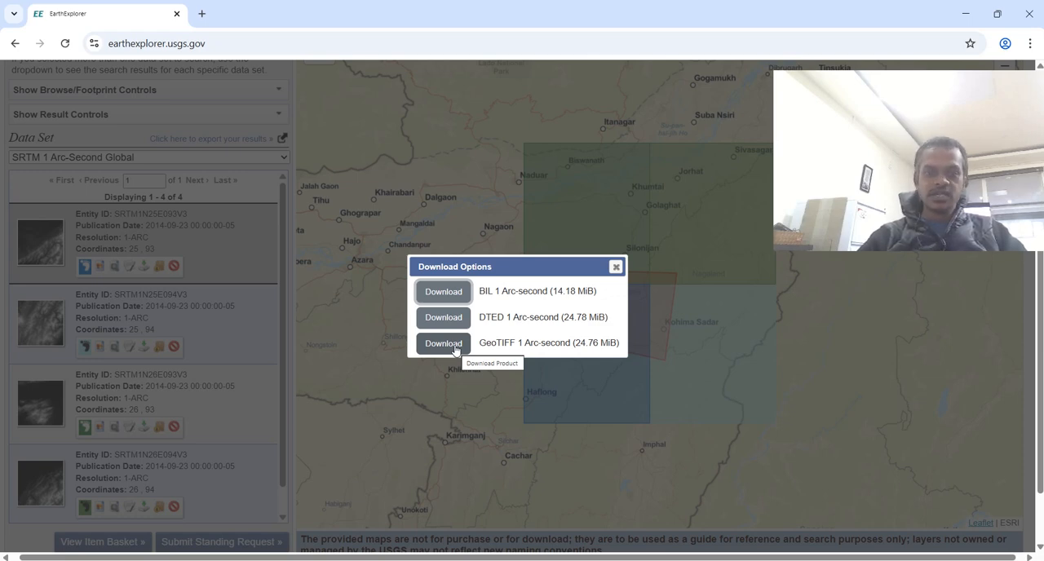
{"action": "left_click", "coordinate": [455, 349]}
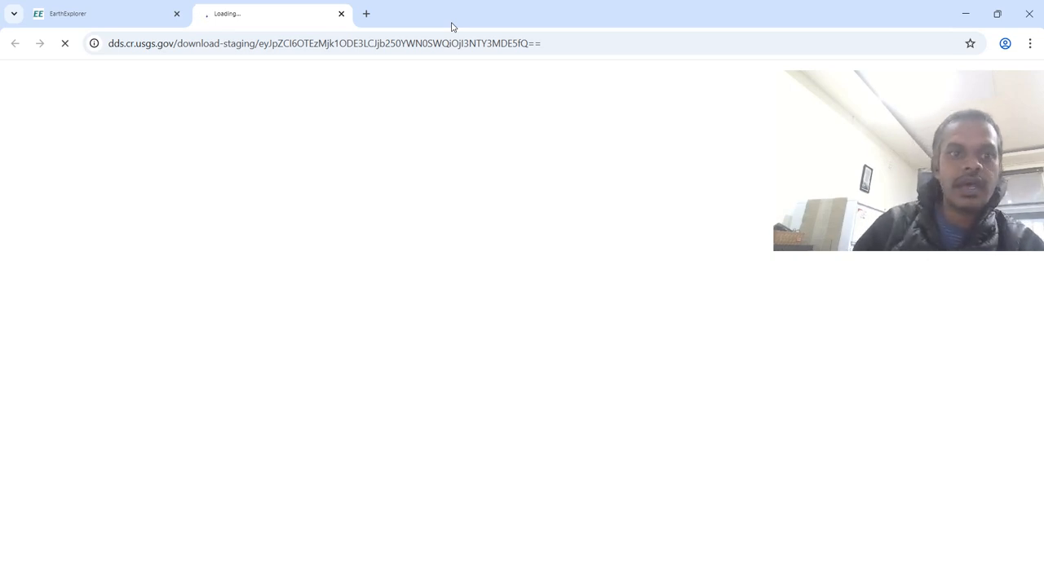
{"action": "left_click", "coordinate": [124, 18]}
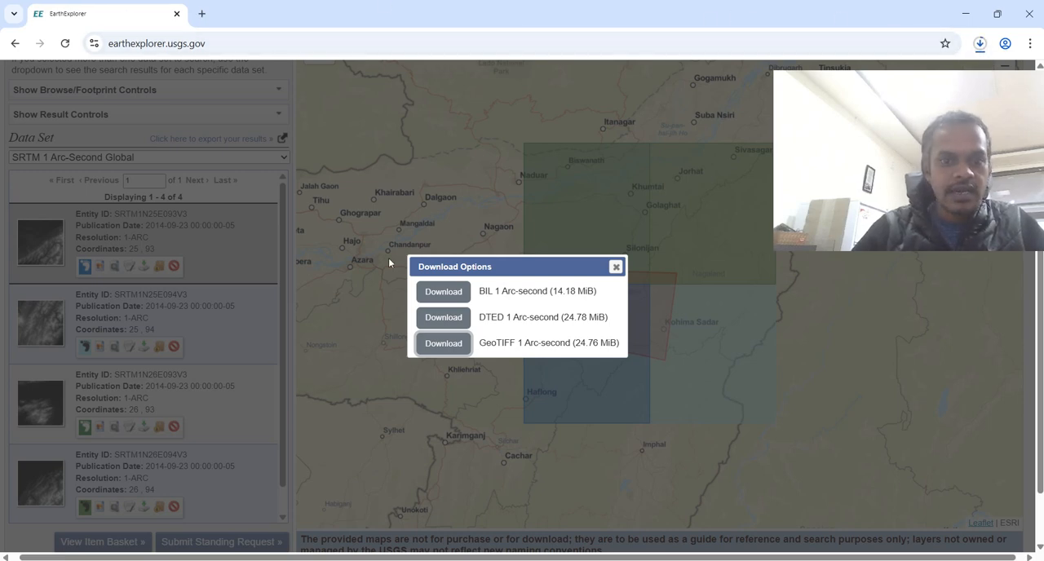
{"action": "left_click", "coordinate": [615, 269]}
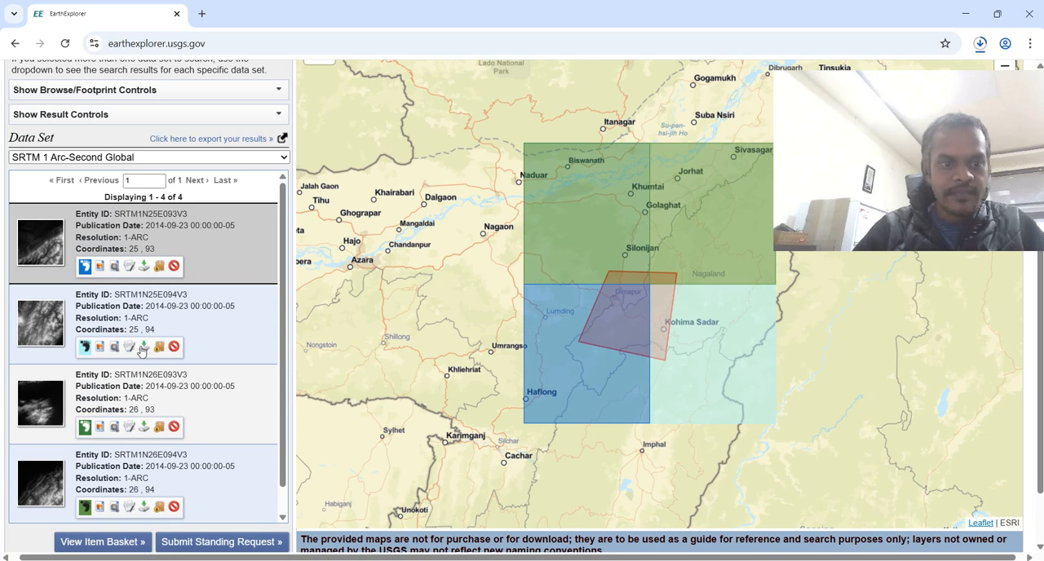
- Hide the map footprints of scenes SRTM1N25E093V3, SRTM1N26E093V3 and SRTM1N26E094V3
{"action": "left_click", "coordinate": [85, 269]}
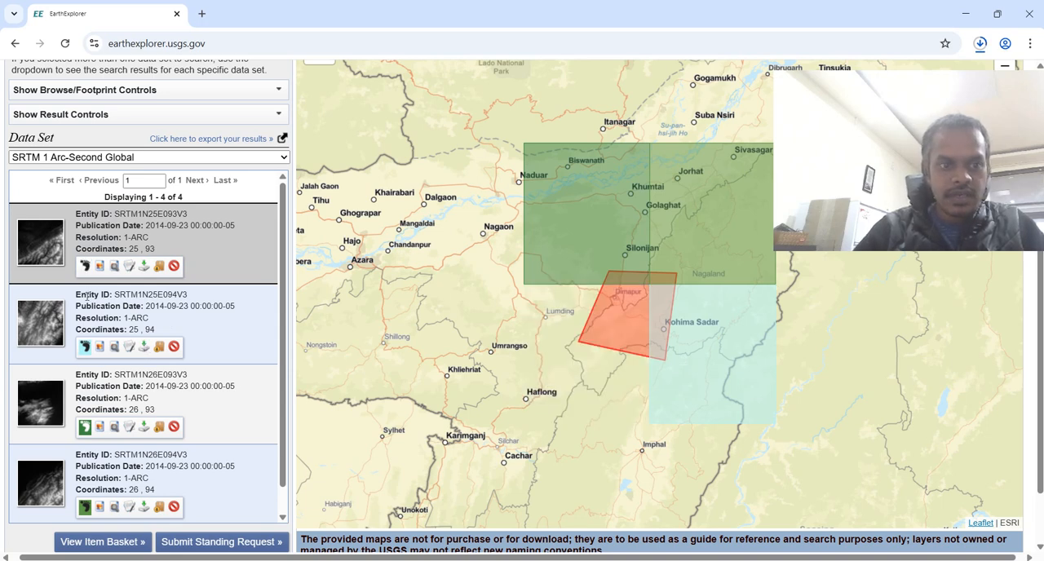
{"action": "left_click", "coordinate": [85, 426]}
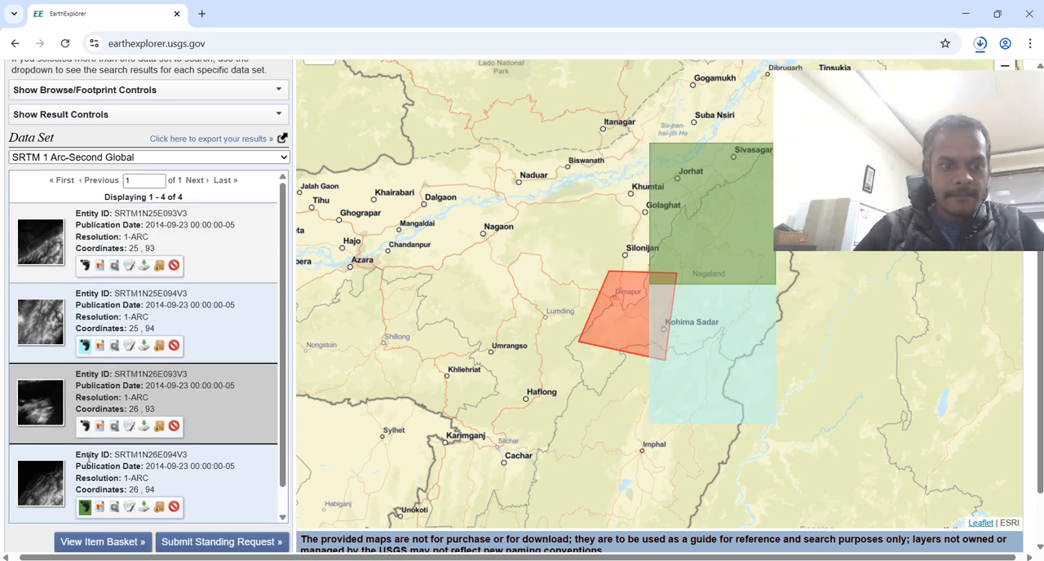
{"action": "left_click", "coordinate": [85, 508]}
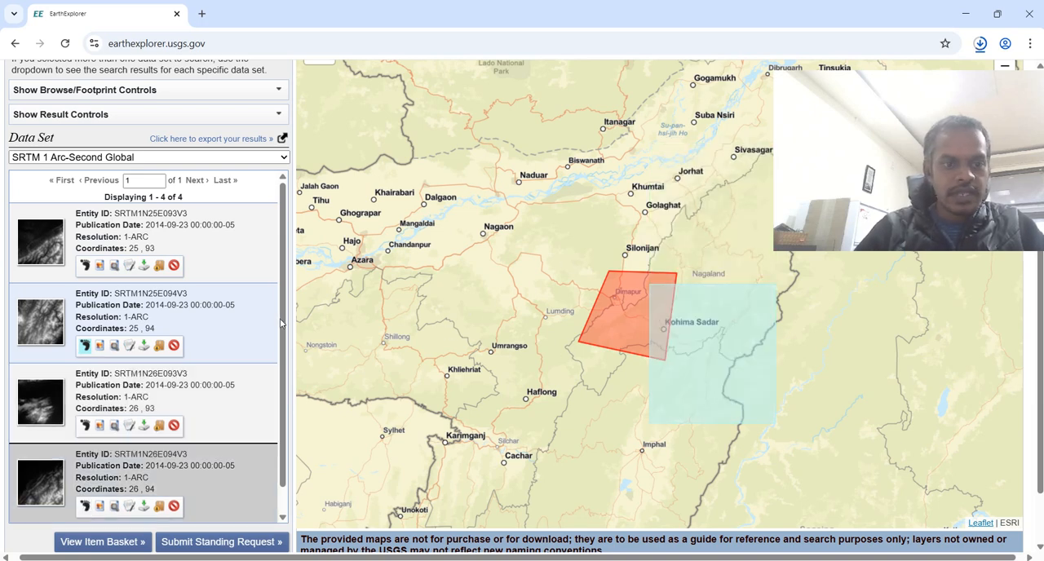
- Download scenes SRTM1N25E094V3 and SRTM1N26E093V3 in GeoTIFF 1 Arc-second format
{"action": "left_click", "coordinate": [143, 347]}
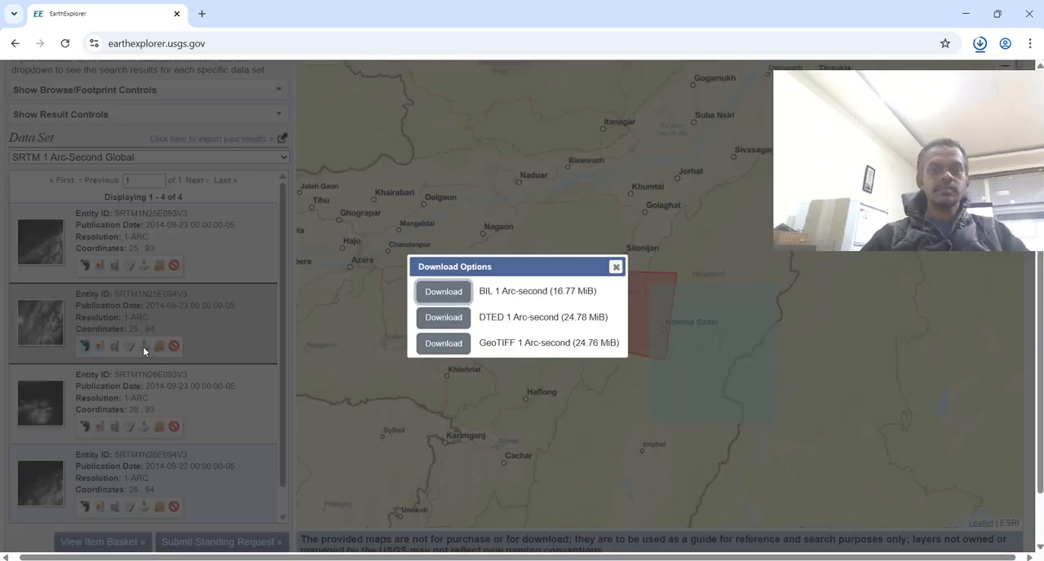
{"action": "left_click", "coordinate": [447, 346]}
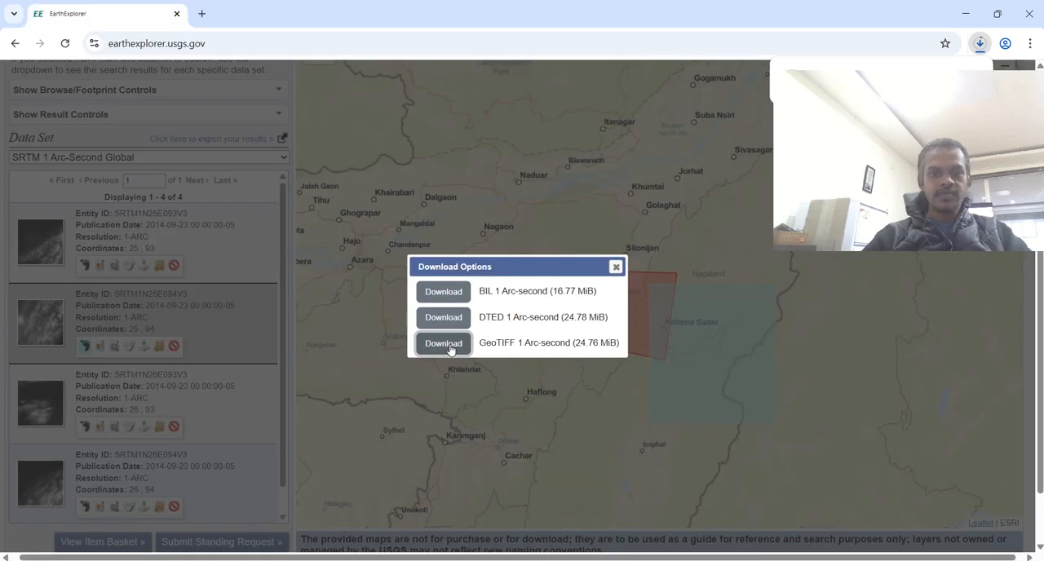
{"action": "left_click", "coordinate": [616, 268]}
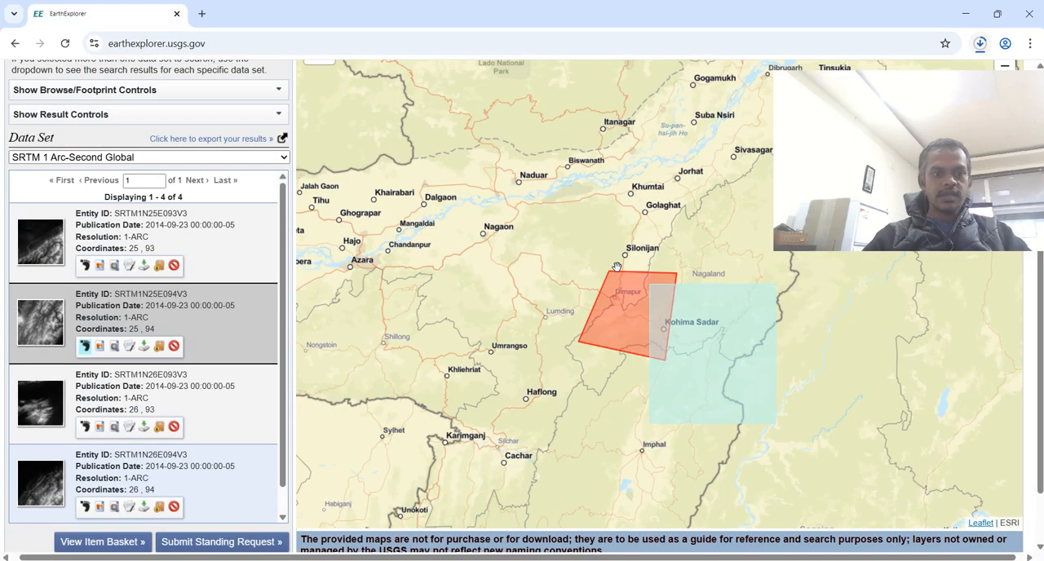
{"action": "left_click", "coordinate": [143, 426]}
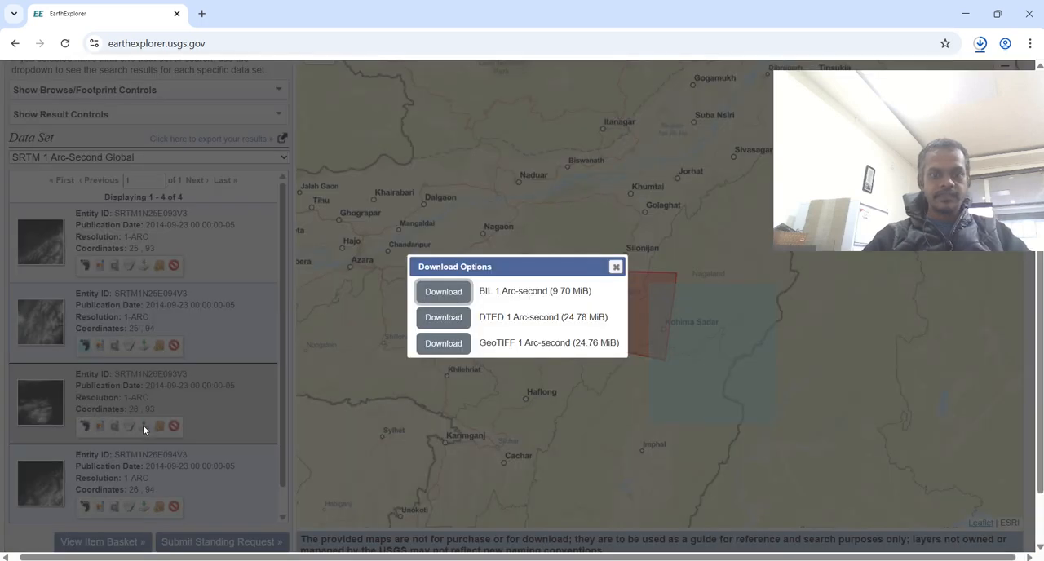
{"action": "left_click", "coordinate": [445, 346]}
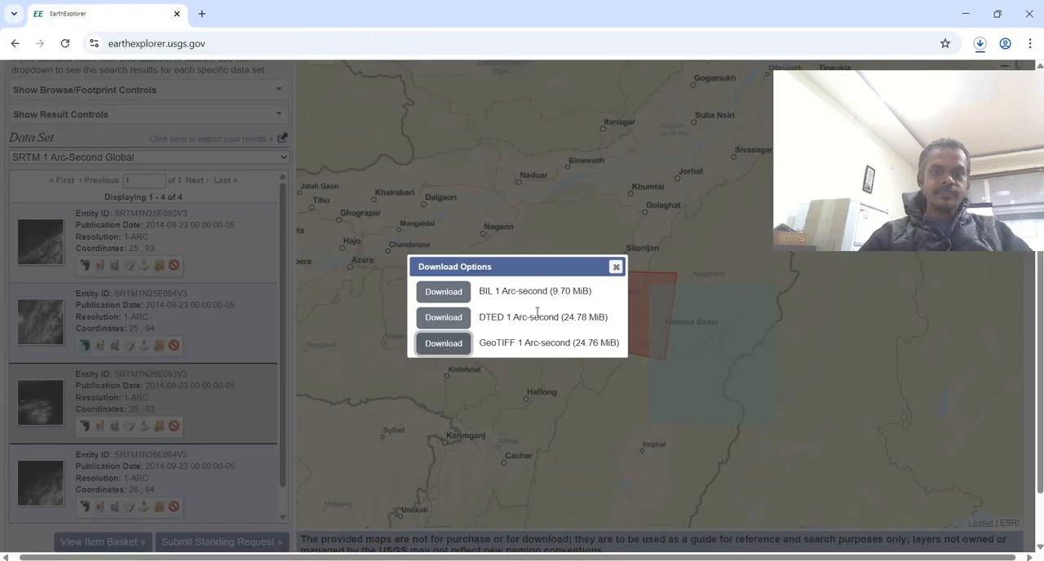
{"action": "left_click", "coordinate": [616, 268]}
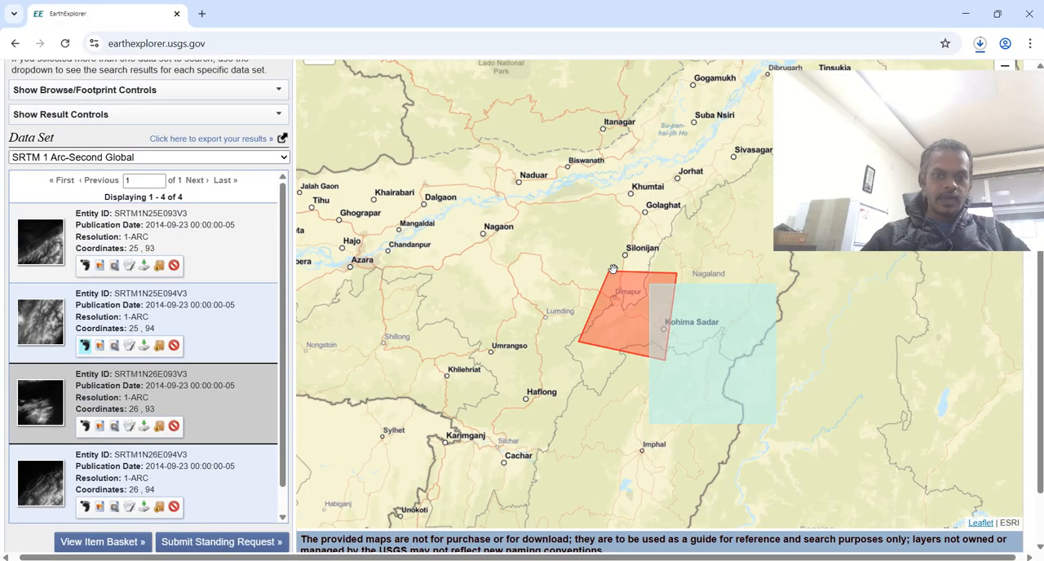
- Download scene SRTM1N26E094V3 as GeoTIFF 1 Arc-second and close its download options
{"action": "left_click", "coordinate": [143, 508]}
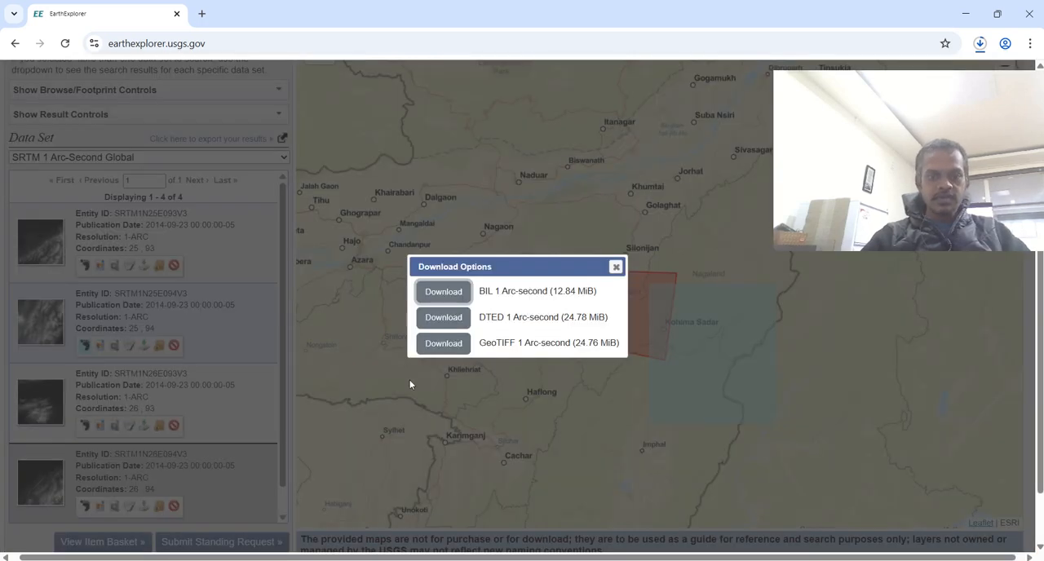
{"action": "left_click", "coordinate": [443, 343]}
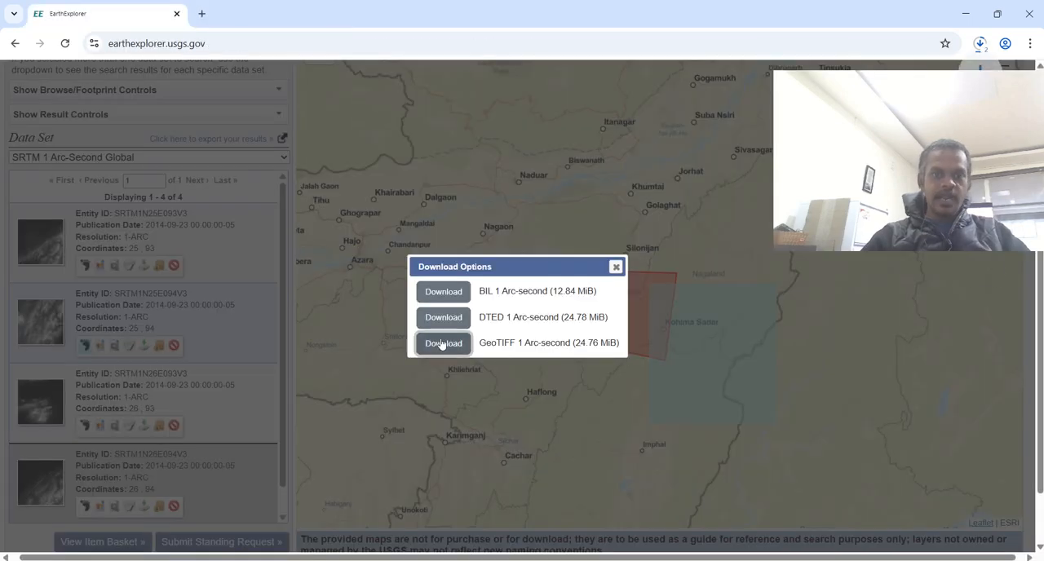
{"action": "left_click", "coordinate": [616, 268]}
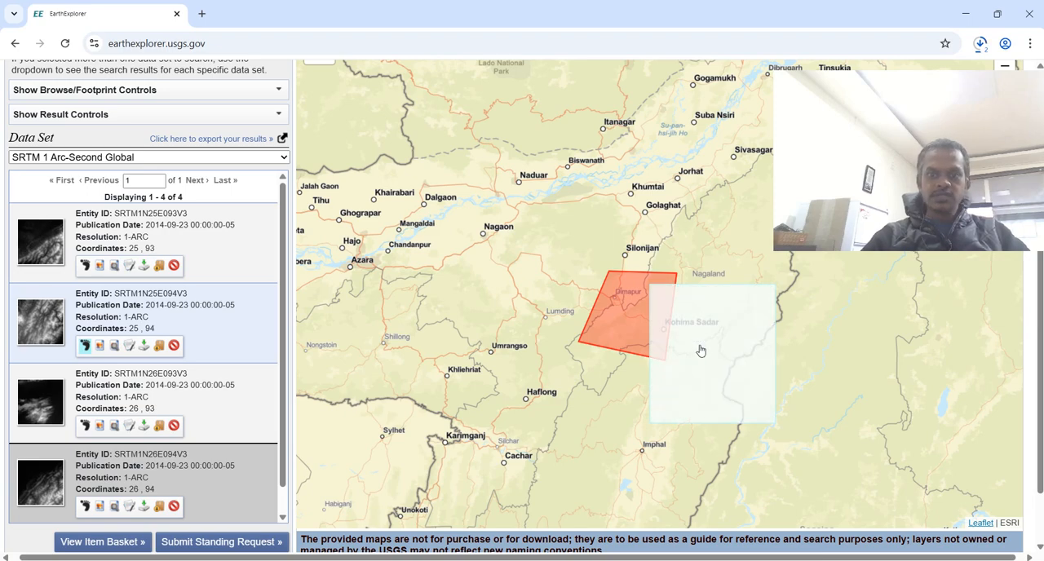
- View the corner coordinates of the remaining scene footprint, close them, and check the downloaded tiles in the browser's download history
{"action": "left_click", "coordinate": [700, 350]}
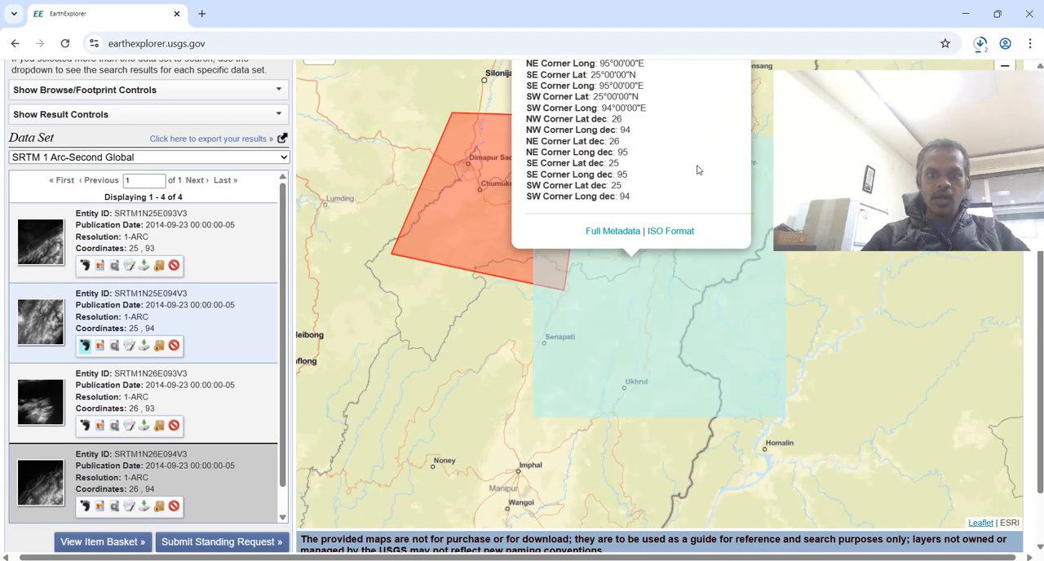
{"action": "scroll", "coordinate": [697, 169], "scroll_direction": "up", "scroll_amount": 2}
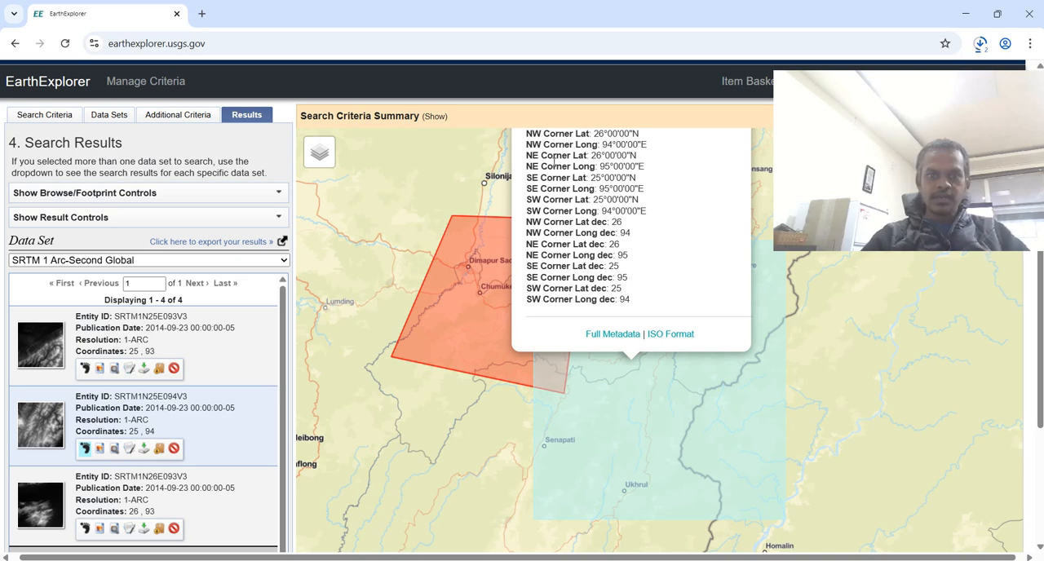
{"action": "left_click", "coordinate": [850, 367]}
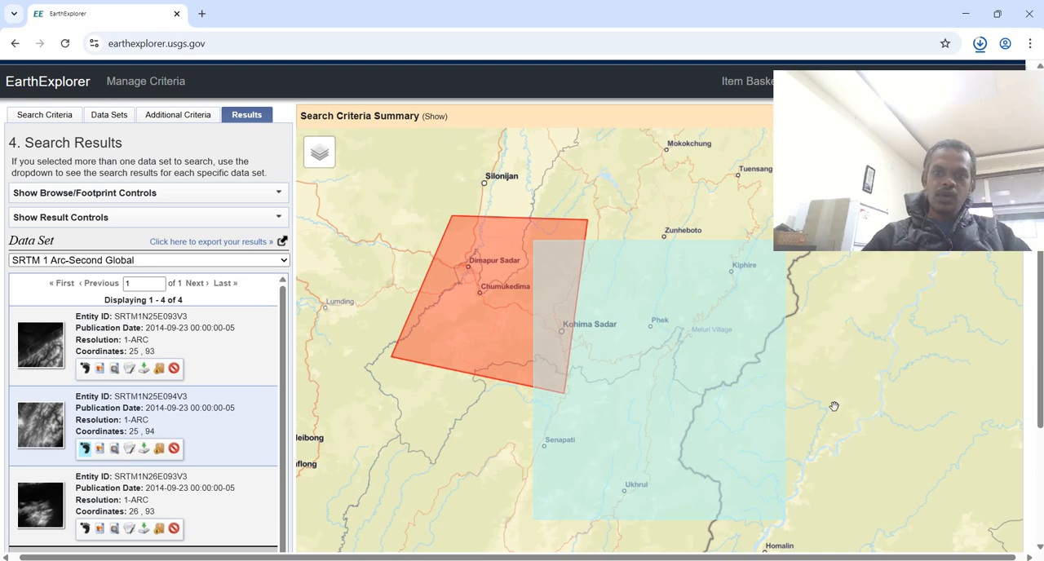
{"action": "left_click_drag", "start_coordinate": [804, 399], "coordinate": [808, 376]}
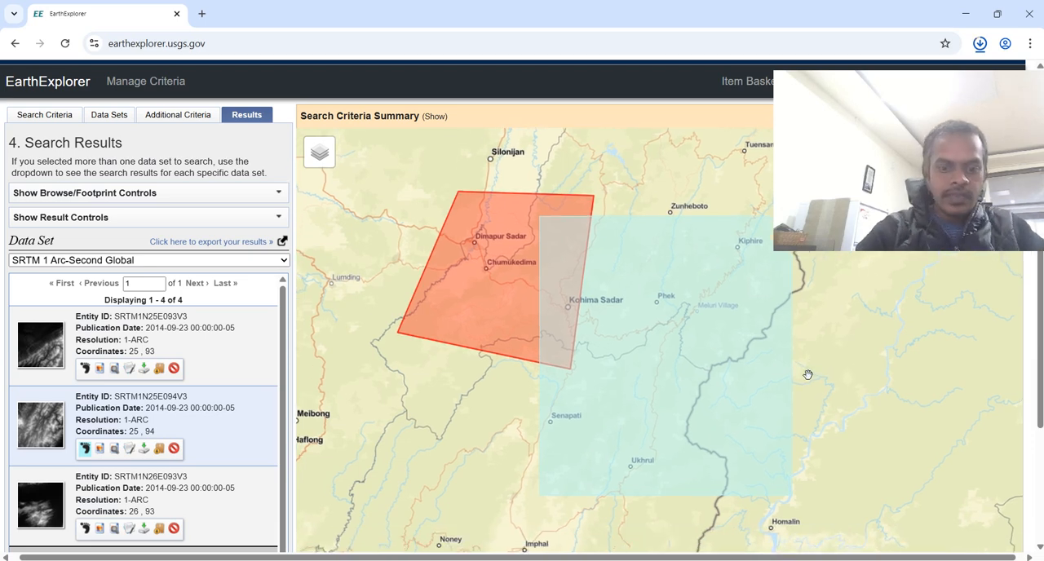
{"action": "key", "text": "ctrl+j"}
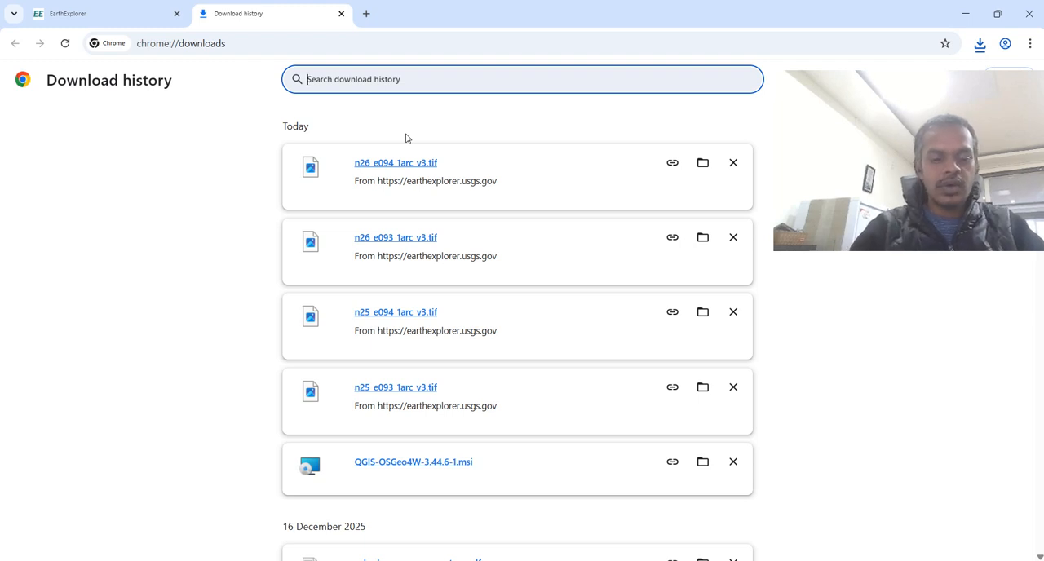
- Launch QGIS and create a new empty project in EPSG:4326 - WGS 84
{"action": "key", "text": "super"}
{"action": "type", "text": "qgis"}
{"action": "key", "text": "Return"}
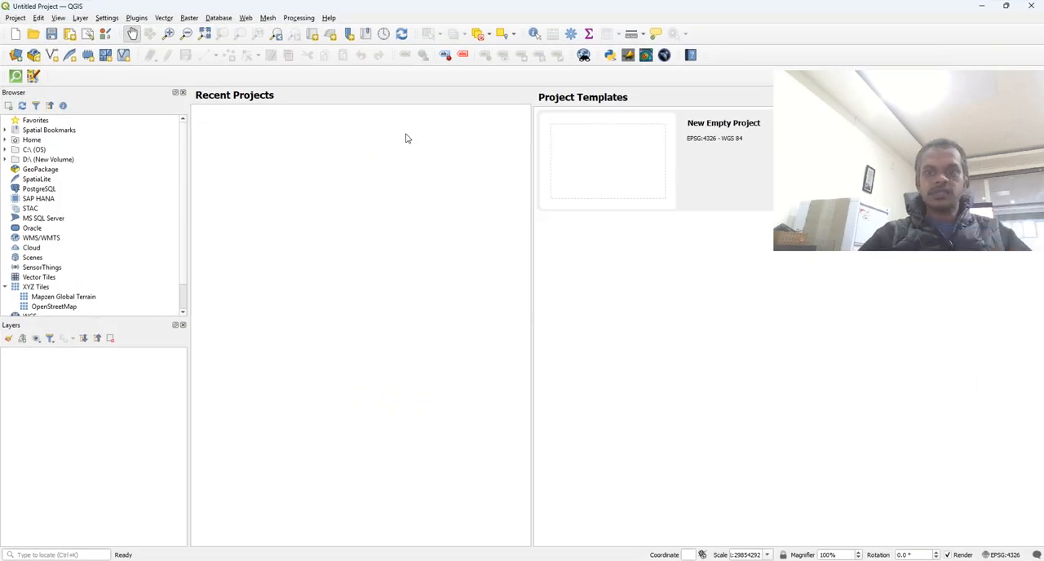
{"action": "double_click", "coordinate": [610, 167]}
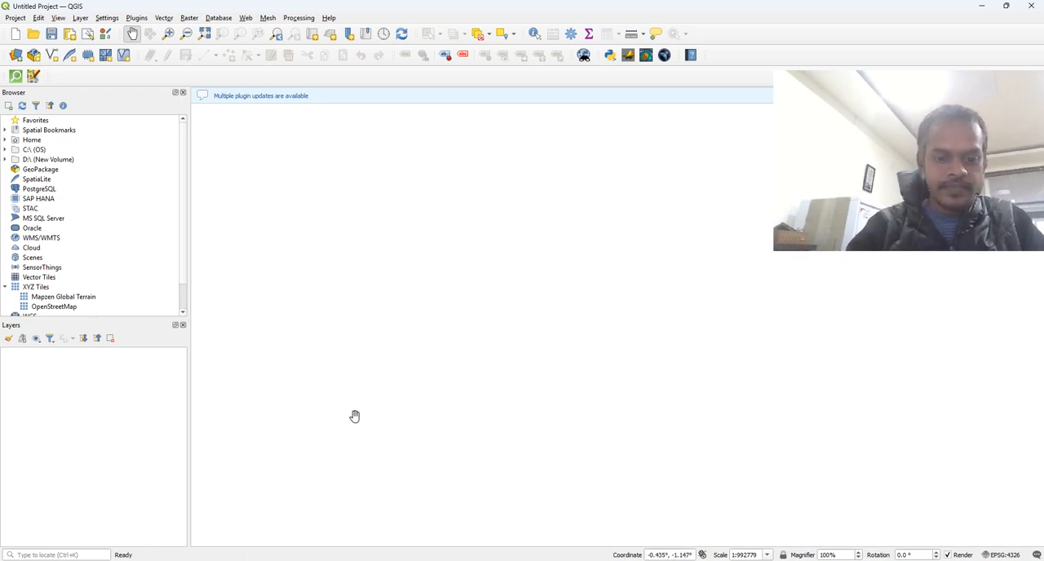
- Add the four SRTM TIF tiles from the Downloads DEM folder to the QGIS project and close the folder window
{"action": "key", "text": "alt+Tab"}
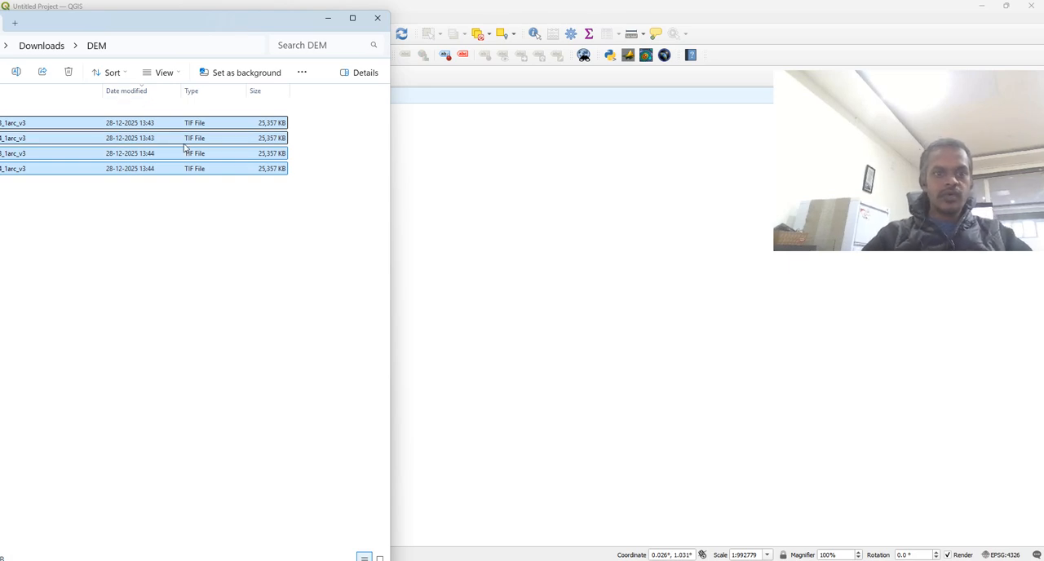
{"action": "left_click_drag", "start_coordinate": [187, 151], "coordinate": [514, 238]}
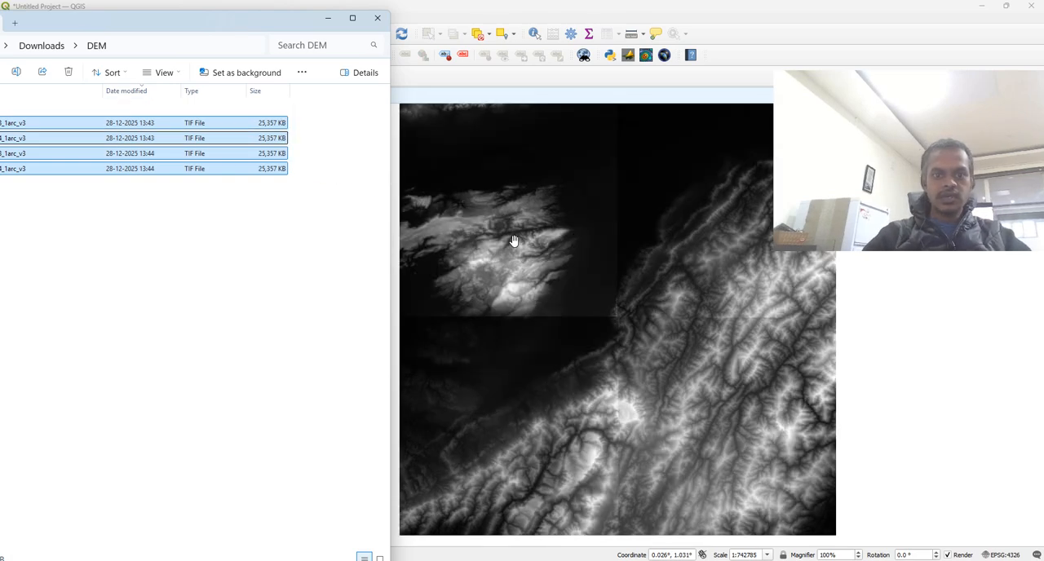
{"action": "left_click", "coordinate": [376, 18]}
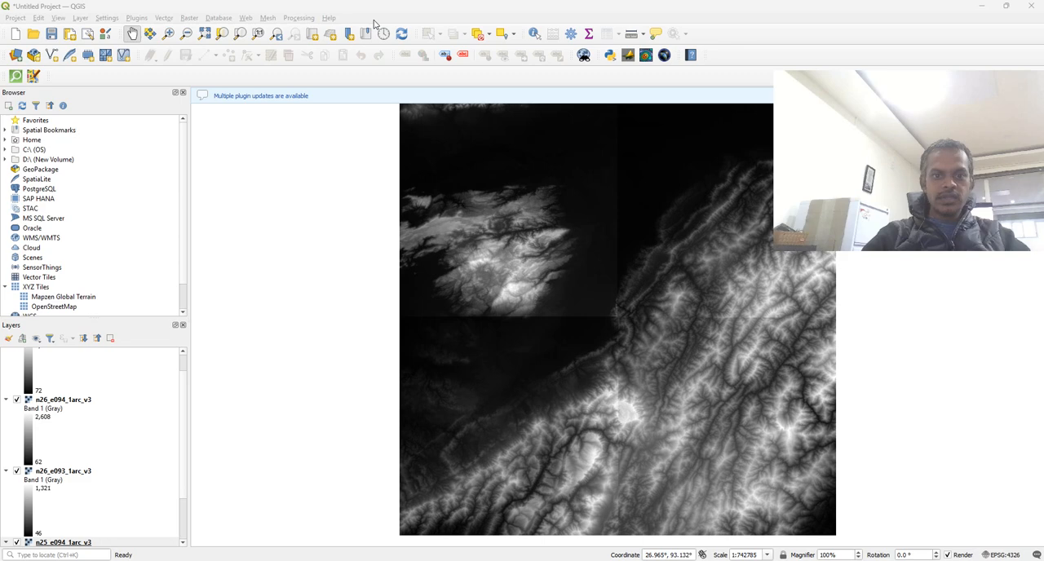
- Toggle each of the four DEM layers off and back on to examine which part of the map each tile covers
{"action": "scroll", "coordinate": [126, 429], "scroll_direction": "up", "scroll_amount": 3}
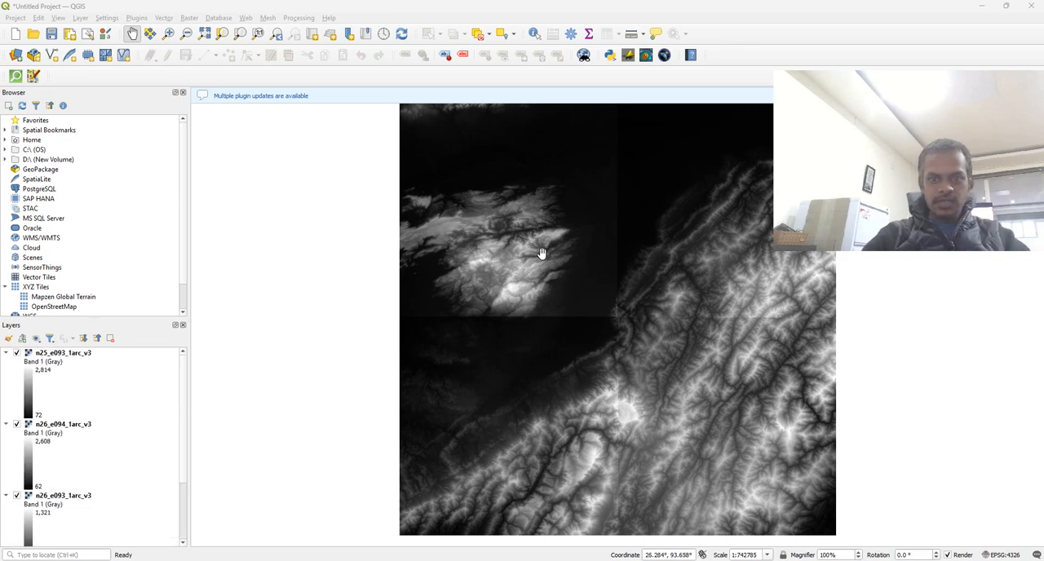
{"action": "left_click", "coordinate": [16, 353]}
{"action": "left_click", "coordinate": [16, 352]}
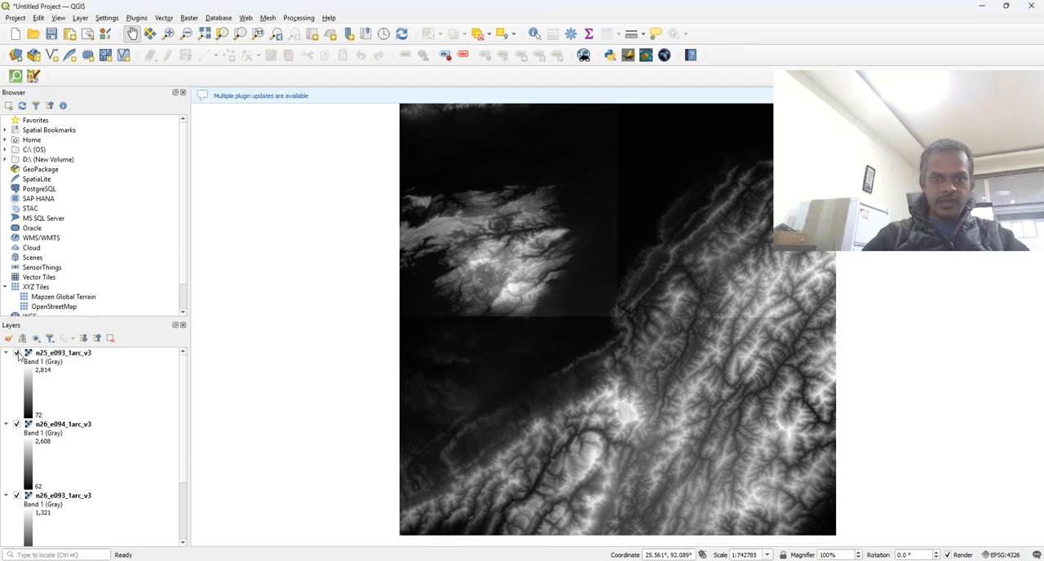
{"action": "left_click", "coordinate": [16, 424]}
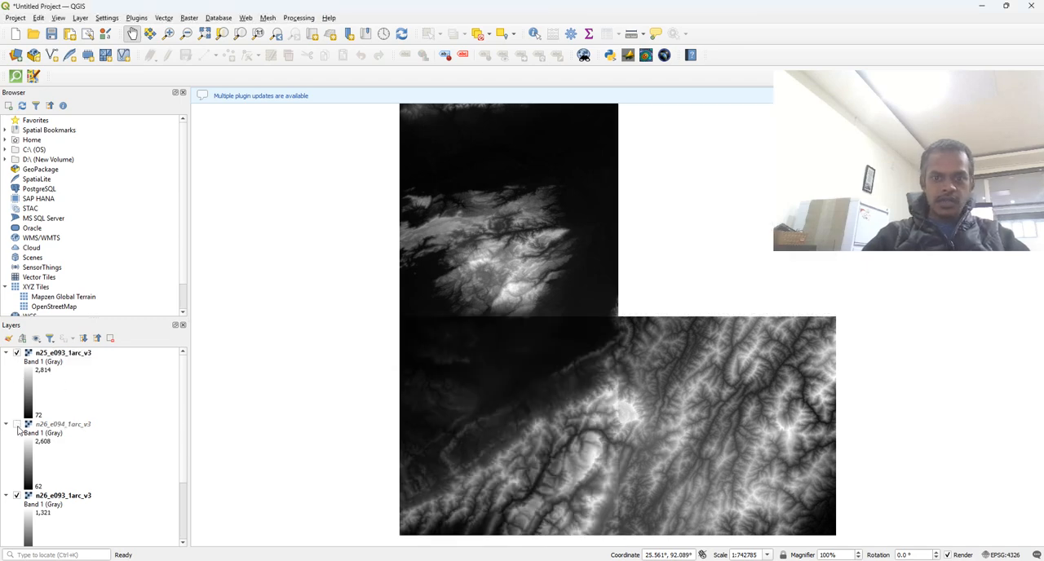
{"action": "left_click", "coordinate": [16, 424]}
{"action": "scroll", "coordinate": [16, 430], "scroll_direction": "down", "scroll_amount": 2}
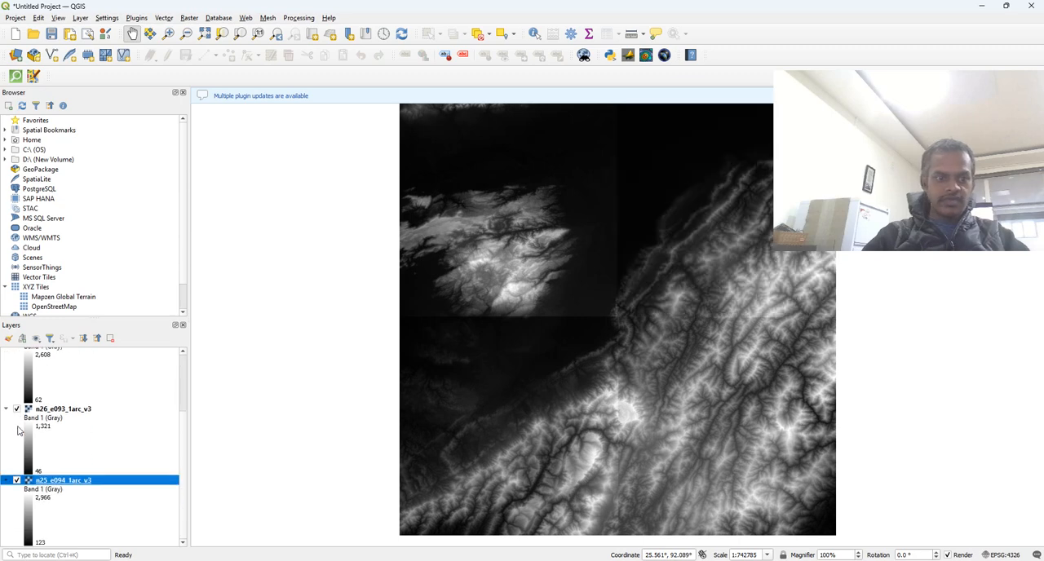
{"action": "left_click", "coordinate": [16, 409]}
{"action": "left_click", "coordinate": [16, 410]}
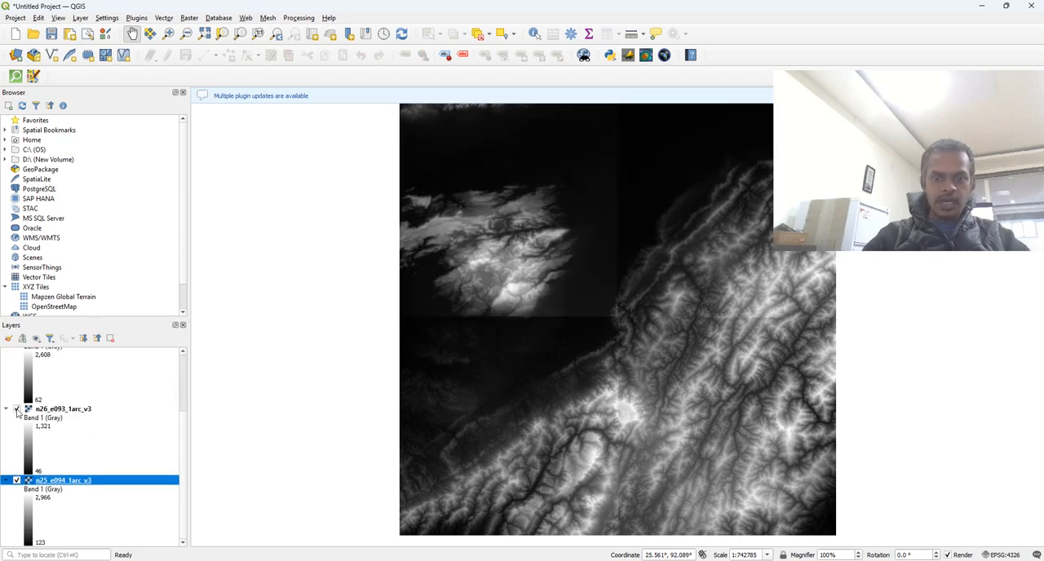
{"action": "left_click", "coordinate": [17, 481]}
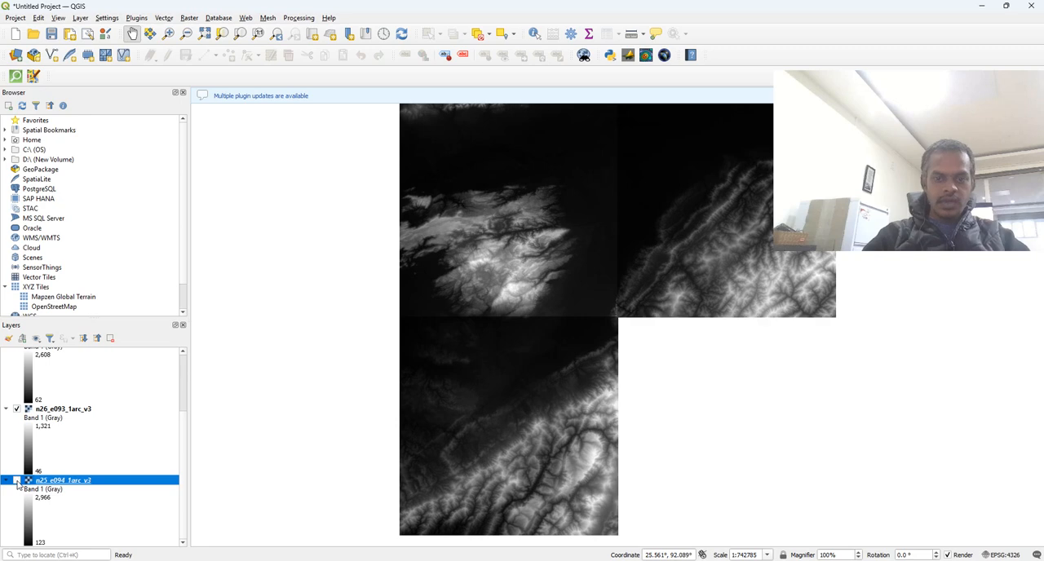
{"action": "left_click", "coordinate": [16, 481]}
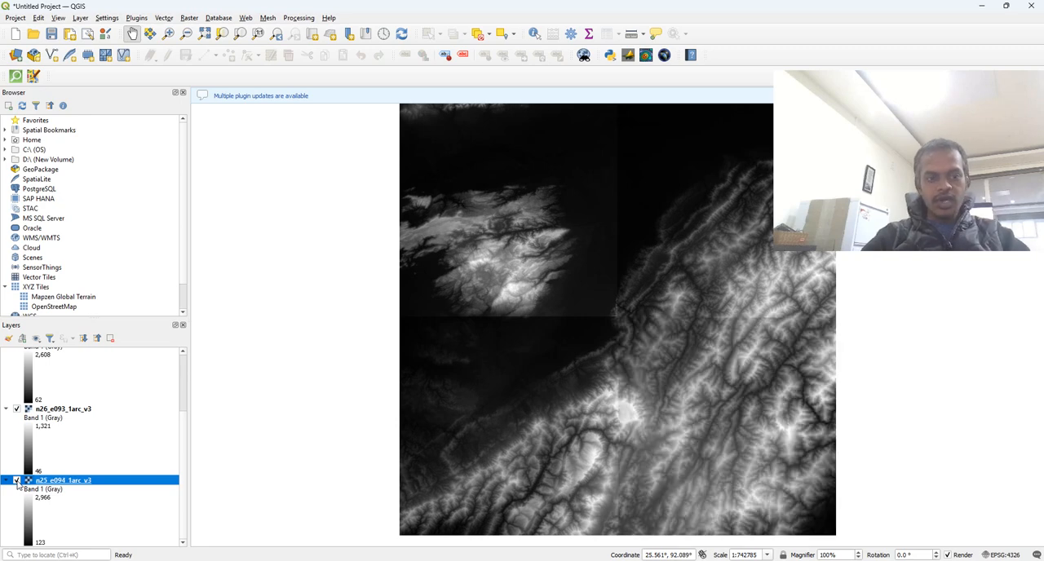
- Set the render type of the n25_e094_1arc_v3 layer's symbology to Singleband pseudocolor
{"action": "right_click", "coordinate": [78, 484]}
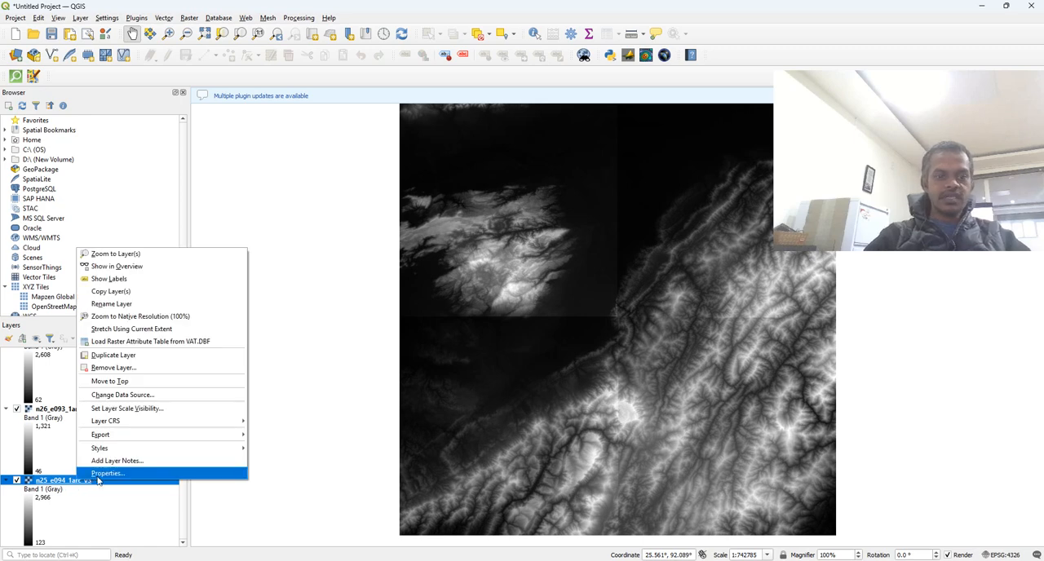
{"action": "left_click", "coordinate": [98, 474]}
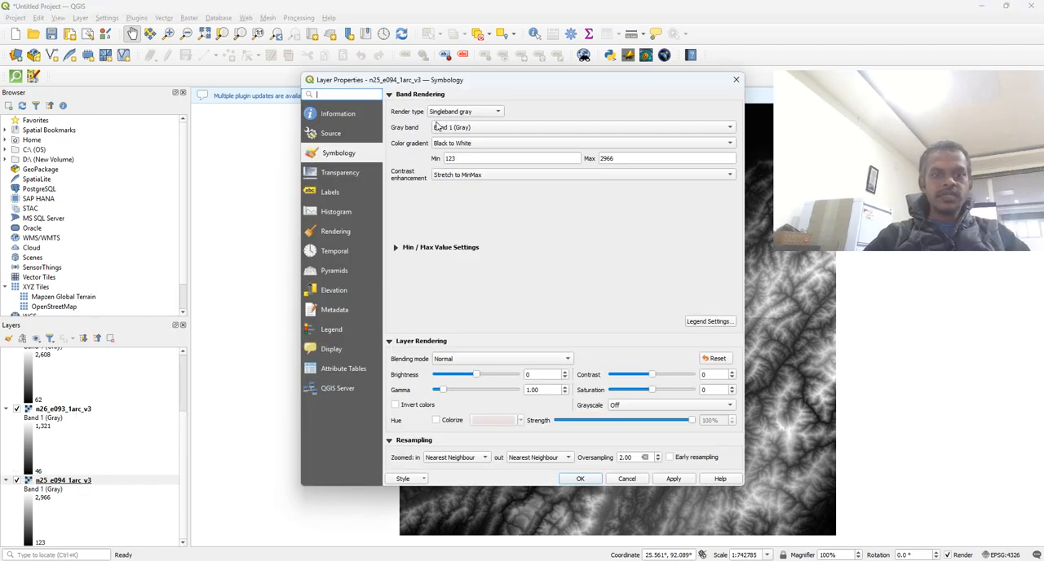
{"action": "left_click", "coordinate": [461, 113]}
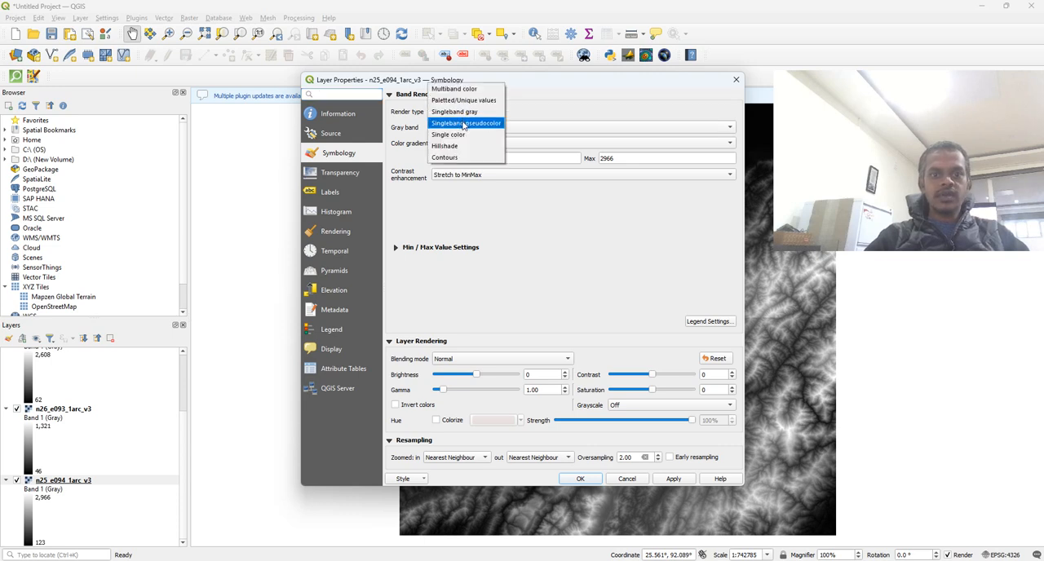
{"action": "left_click", "coordinate": [462, 122]}
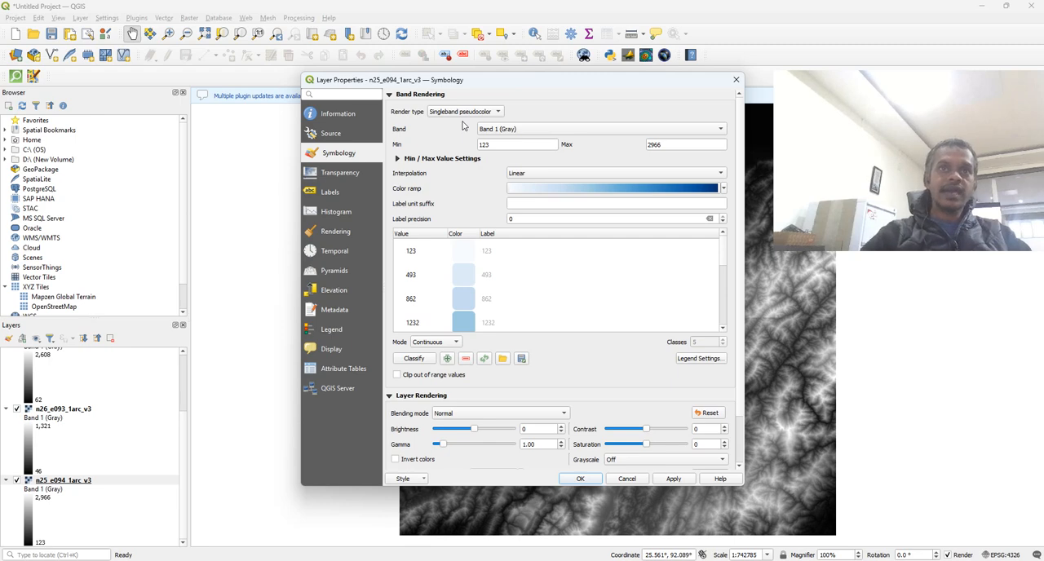
- Apply the Magma color ramp to the n25_e094_1arc_v3 layer and close its properties
{"action": "left_click", "coordinate": [697, 189]}
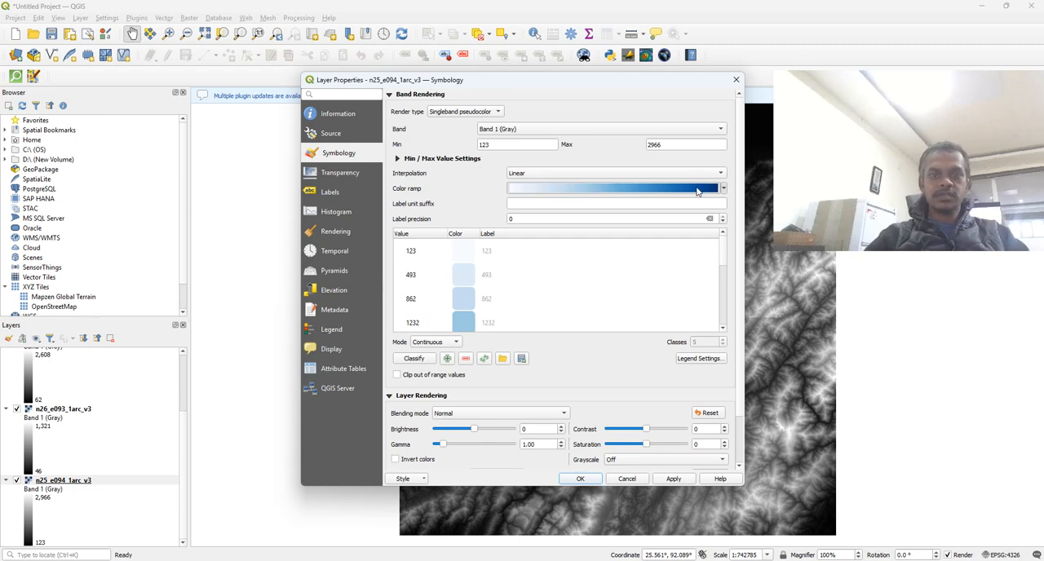
{"action": "left_click", "coordinate": [749, 106]}
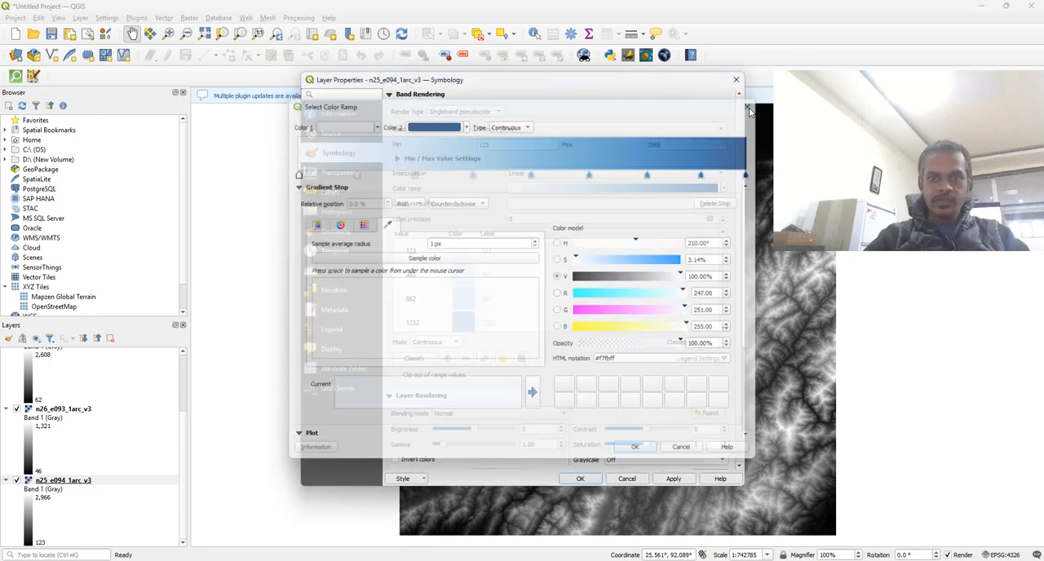
{"action": "left_click", "coordinate": [722, 189]}
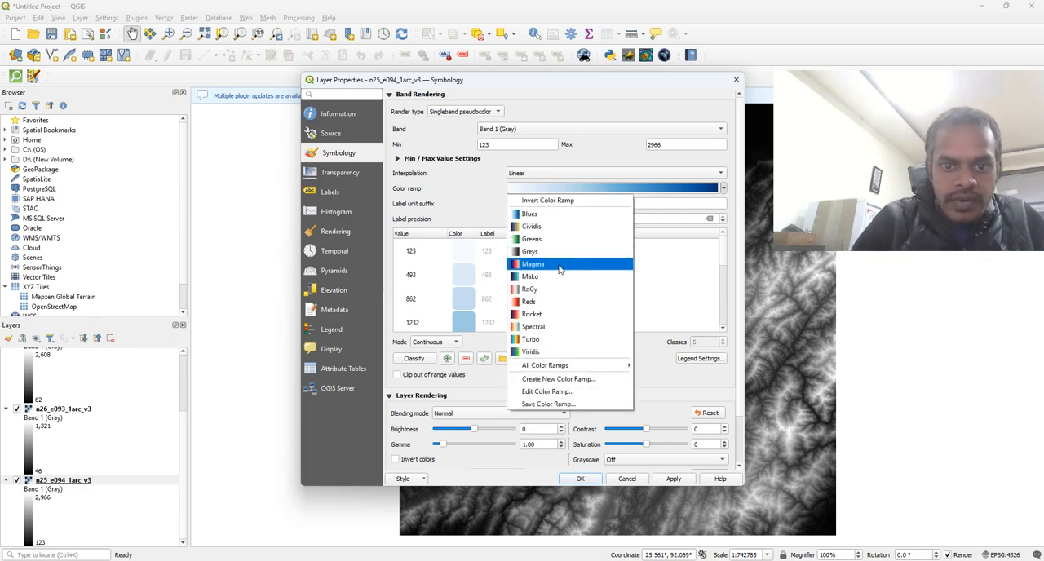
{"action": "left_click", "coordinate": [540, 268]}
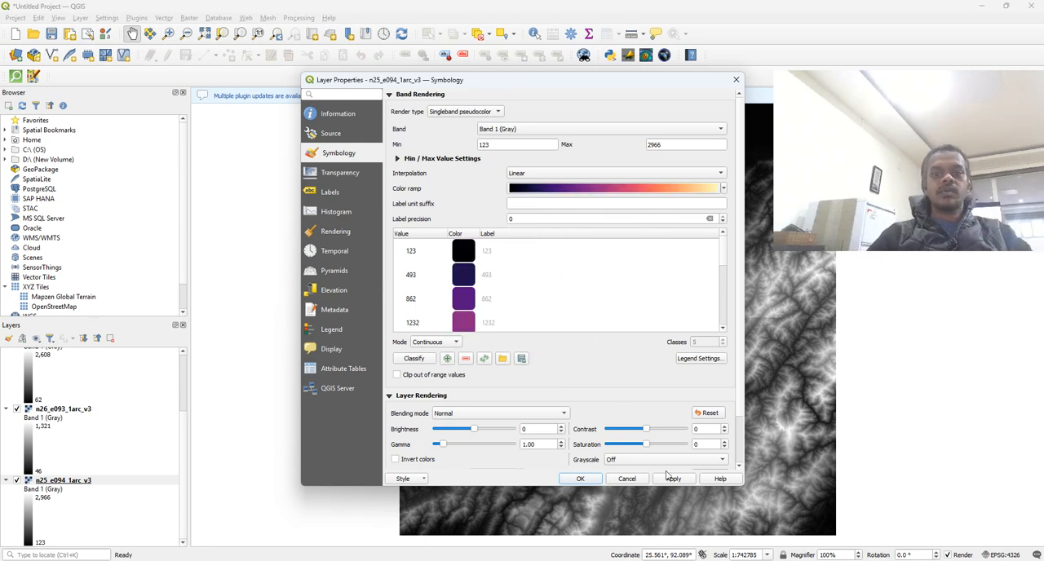
{"action": "left_click", "coordinate": [673, 479]}
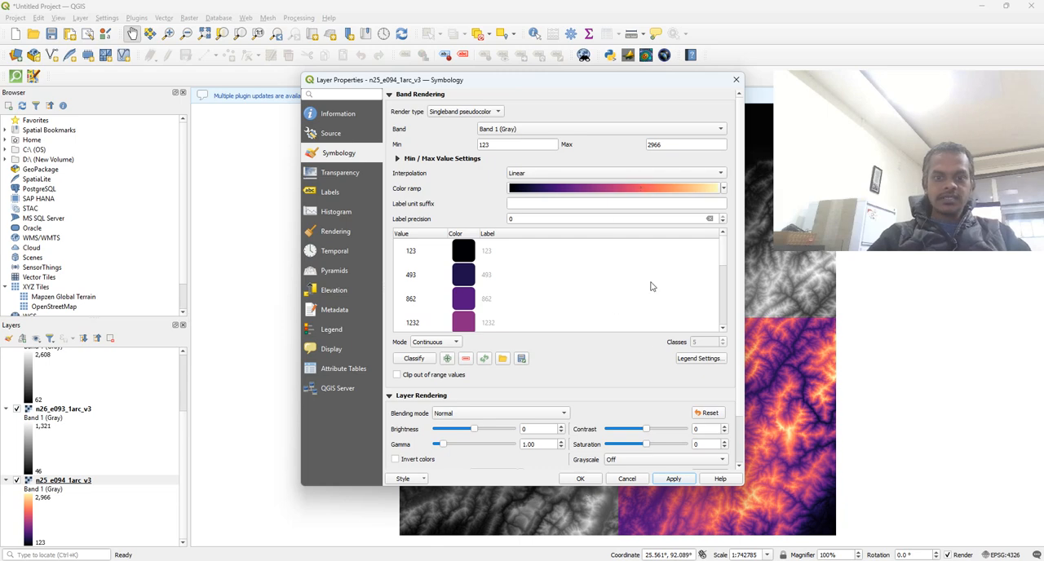
{"action": "left_click", "coordinate": [627, 478]}
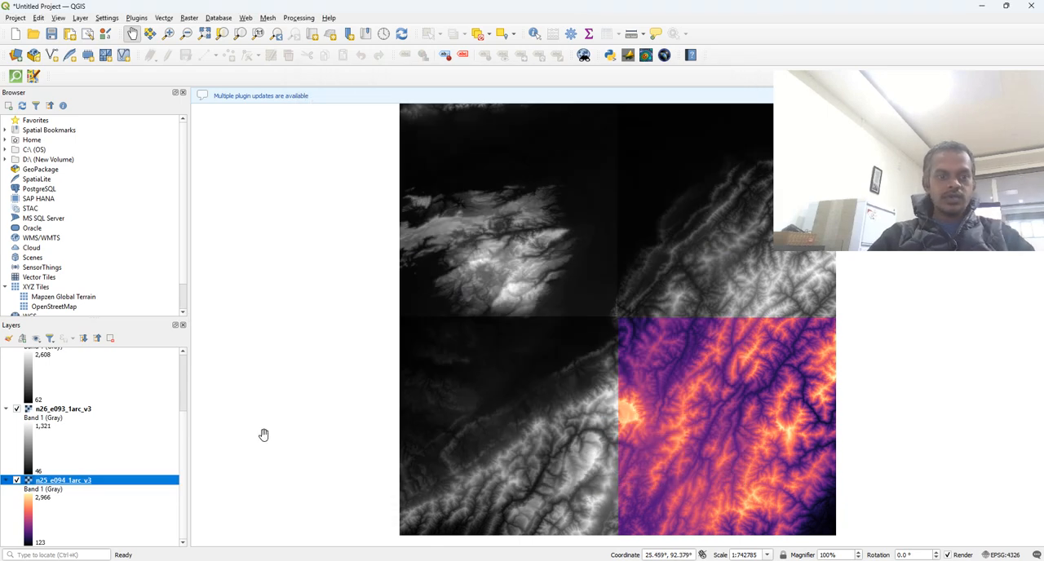
{"action": "left_click", "coordinate": [144, 401]}
{"action": "key", "text": "ctrl+a"}
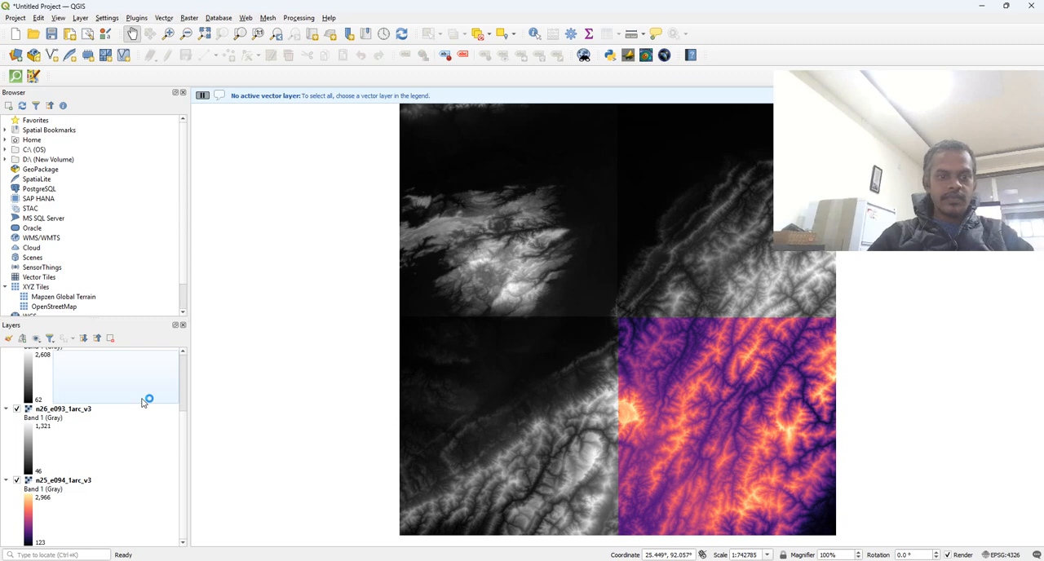
{"action": "scroll", "coordinate": [50, 368], "scroll_direction": "up", "scroll_amount": 2}
{"action": "left_click", "coordinate": [68, 352]}
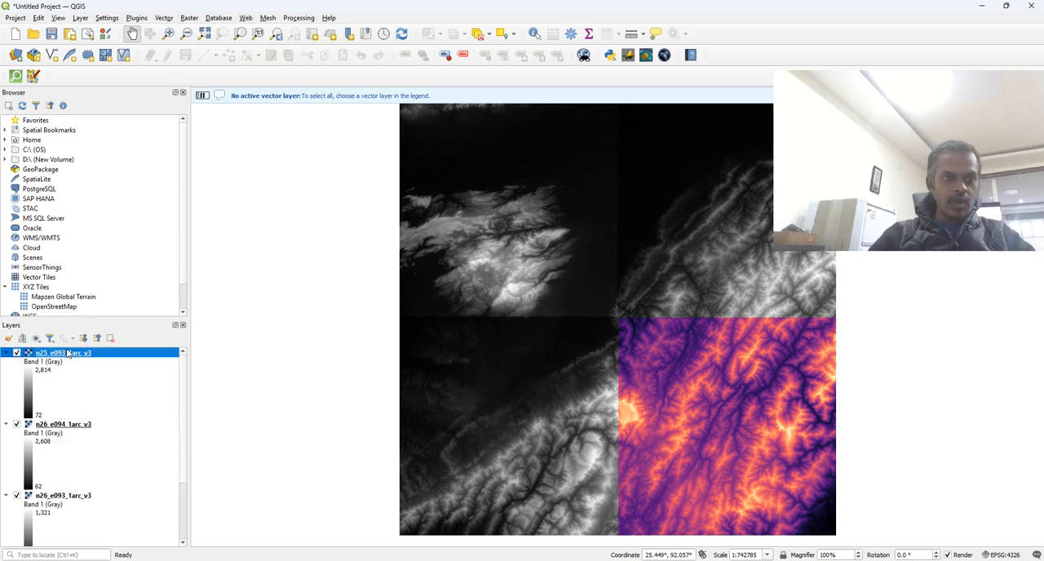
{"action": "left_click", "coordinate": [83, 424], "text": "ctrl"}
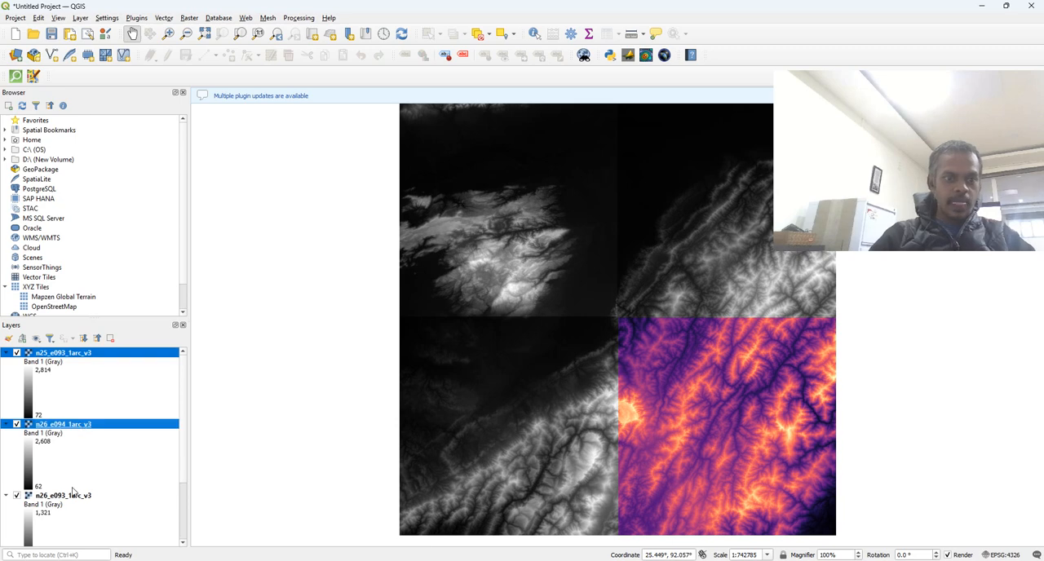
{"action": "left_click", "coordinate": [74, 498], "text": "ctrl"}
{"action": "scroll", "coordinate": [74, 498], "scroll_direction": "down", "scroll_amount": 2}
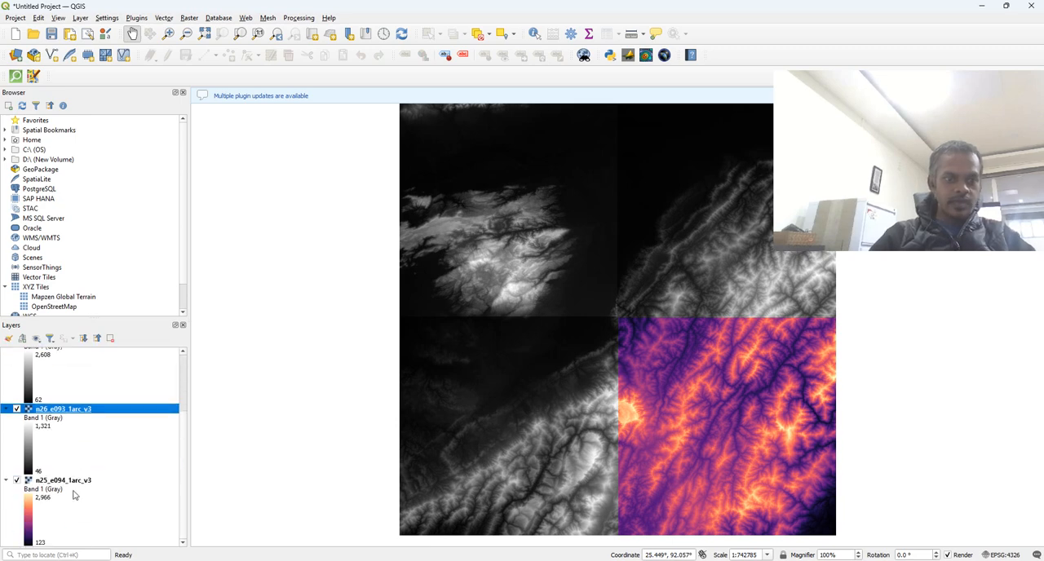
{"action": "left_click", "coordinate": [73, 481], "text": "ctrl"}
{"action": "right_click", "coordinate": [73, 484]}
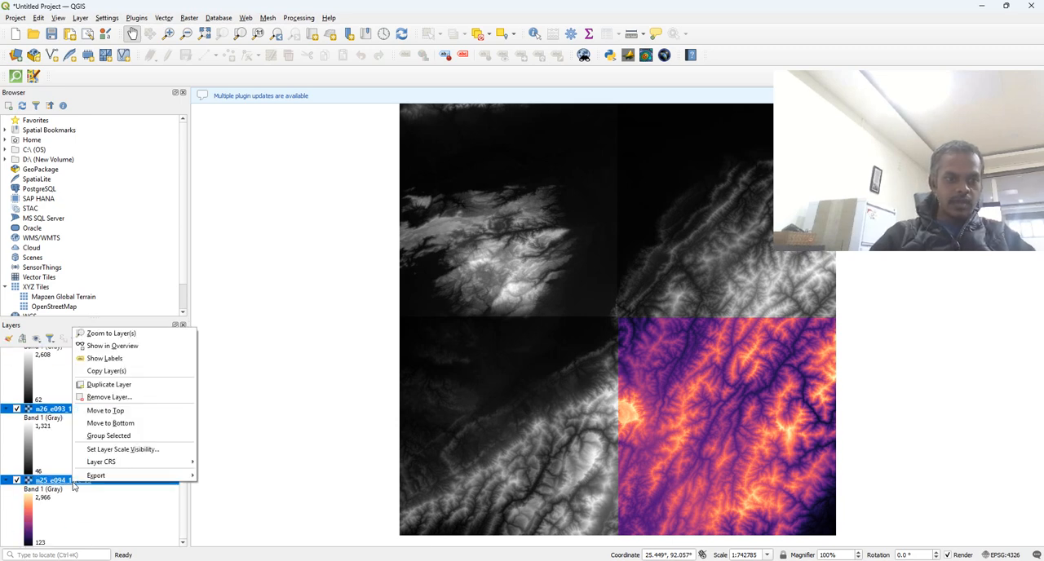
- Render the n26_e093_1arc_v3 layer as Singleband pseudocolor with the Magma color ramp
{"action": "left_click", "coordinate": [45, 414]}
{"action": "right_click", "coordinate": [46, 415]}
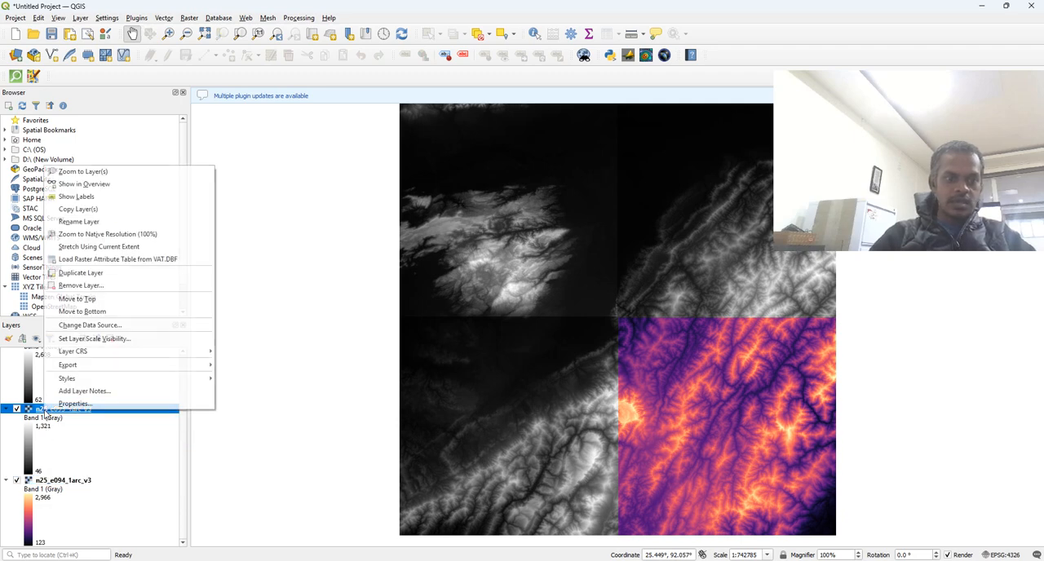
{"action": "left_click", "coordinate": [73, 404]}
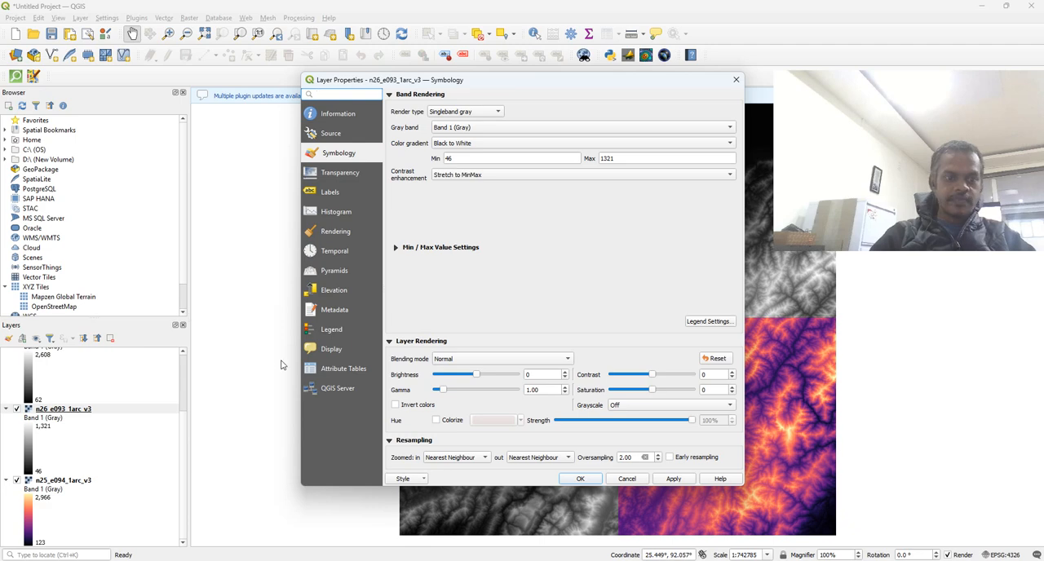
{"action": "left_click", "coordinate": [467, 111]}
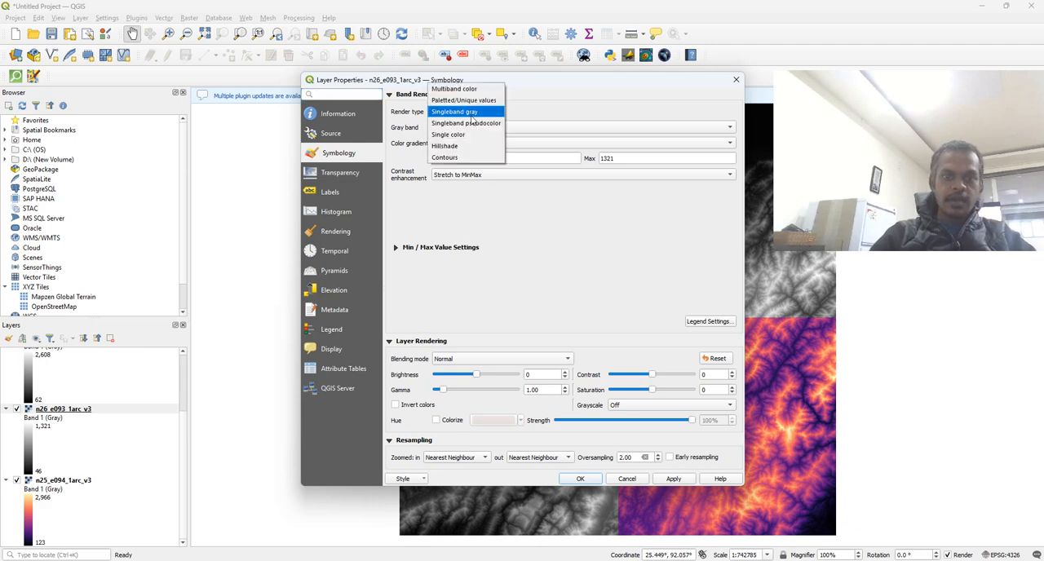
{"action": "left_click", "coordinate": [472, 121]}
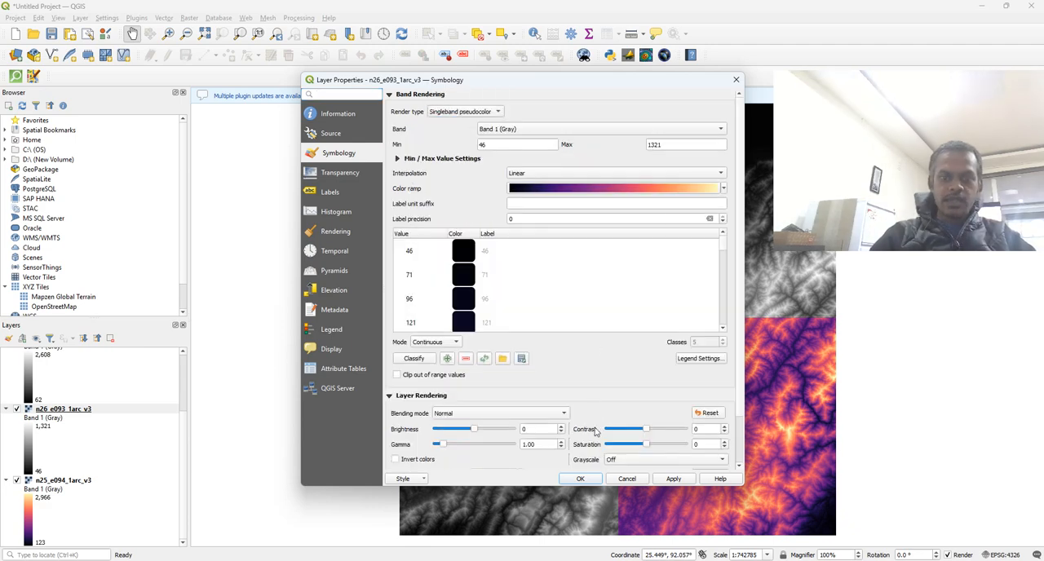
{"action": "left_click", "coordinate": [667, 481]}
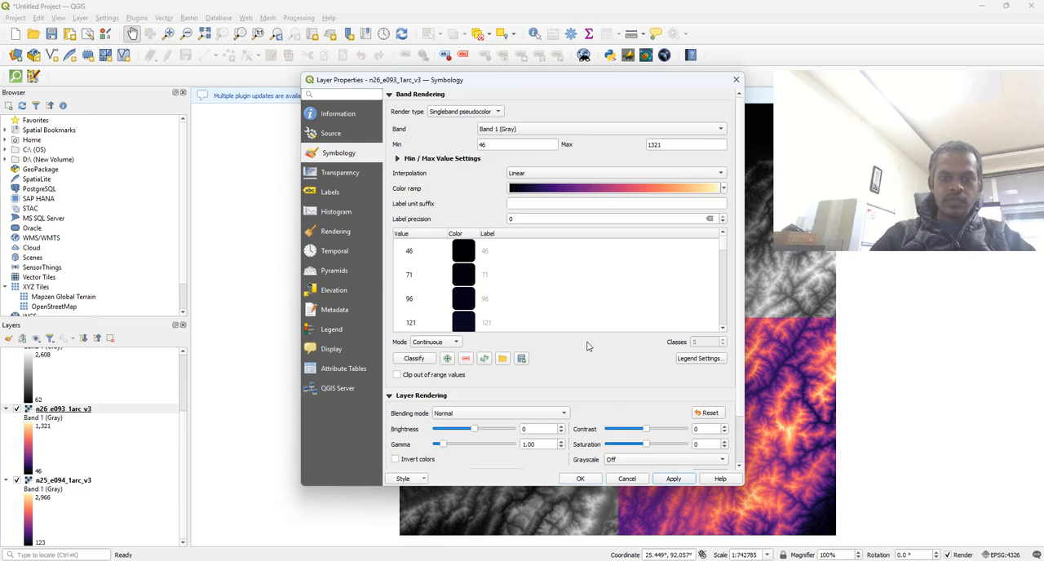
{"action": "left_click", "coordinate": [582, 478]}
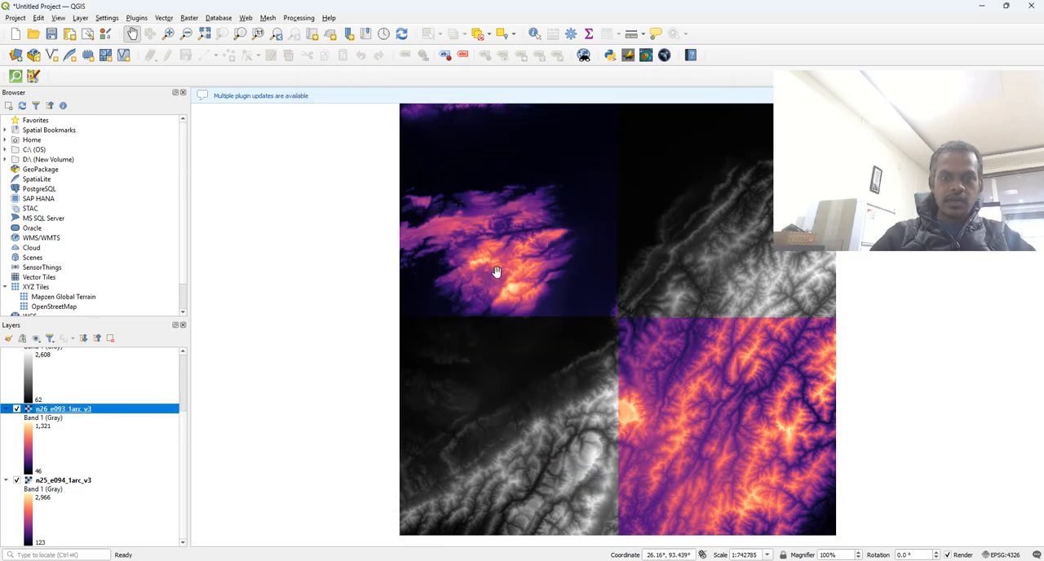
- Render the n26_e094_1arc_v3 layer as Singleband pseudocolor with the Magma color ramp
{"action": "scroll", "coordinate": [69, 401], "scroll_direction": "up", "scroll_amount": 2}
{"action": "scroll", "coordinate": [70, 401], "scroll_direction": "up", "scroll_amount": 2}
{"action": "right_click", "coordinate": [70, 425]}
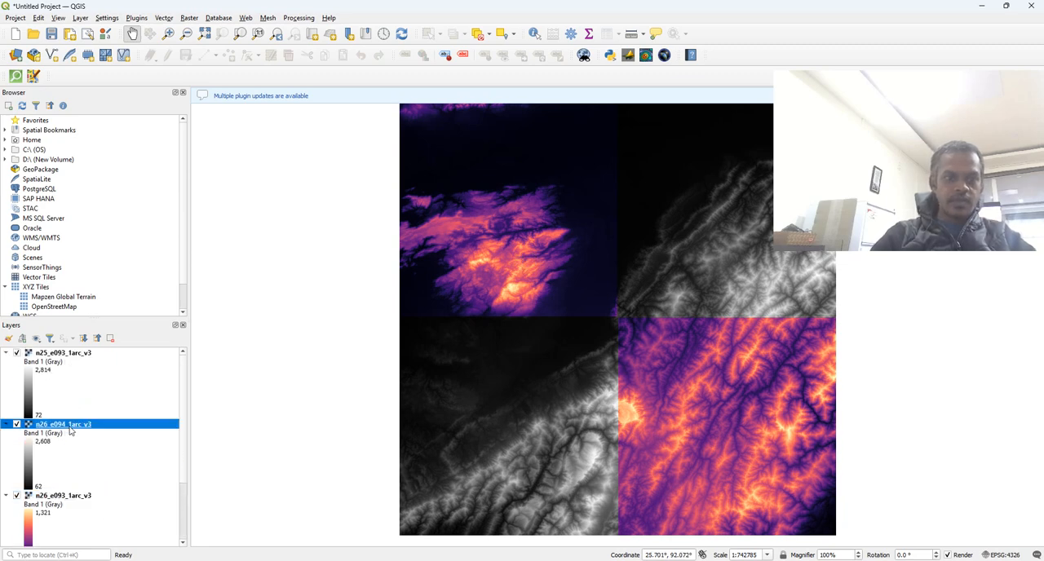
{"action": "left_click", "coordinate": [96, 420]}
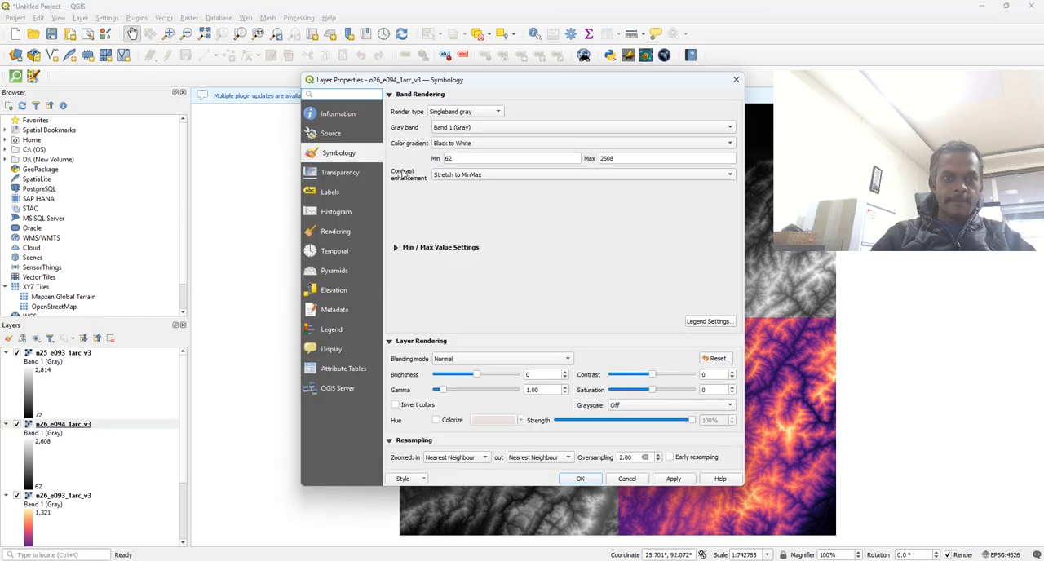
{"action": "left_click", "coordinate": [461, 111]}
{"action": "left_click", "coordinate": [458, 123]}
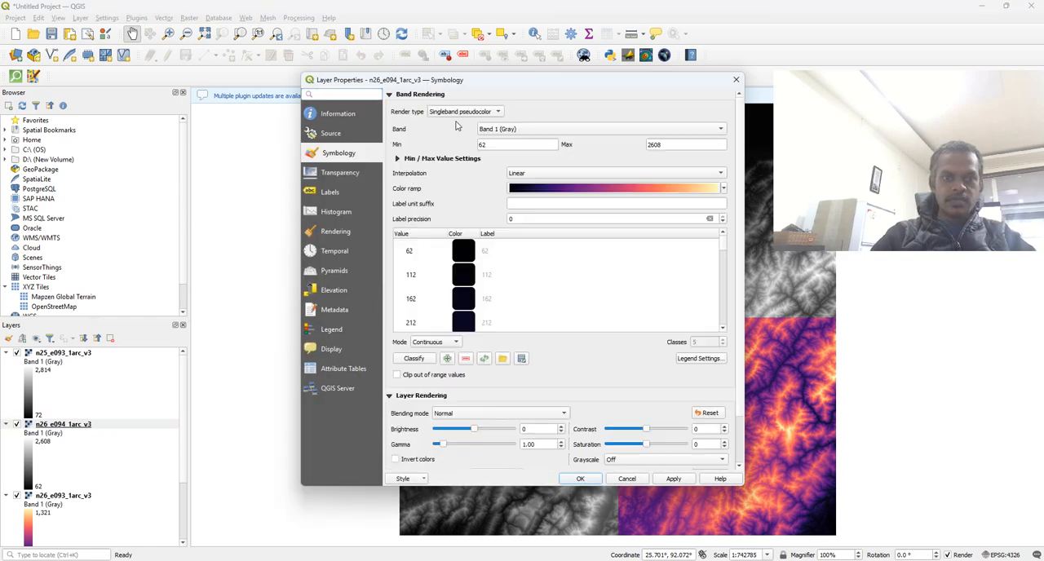
{"action": "left_click", "coordinate": [672, 479]}
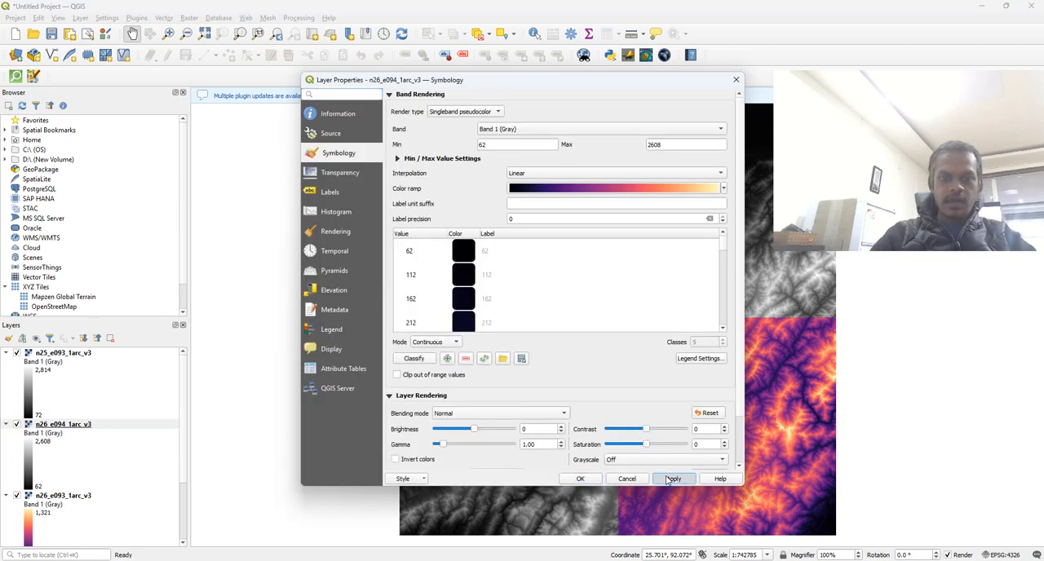
{"action": "left_click", "coordinate": [578, 480]}
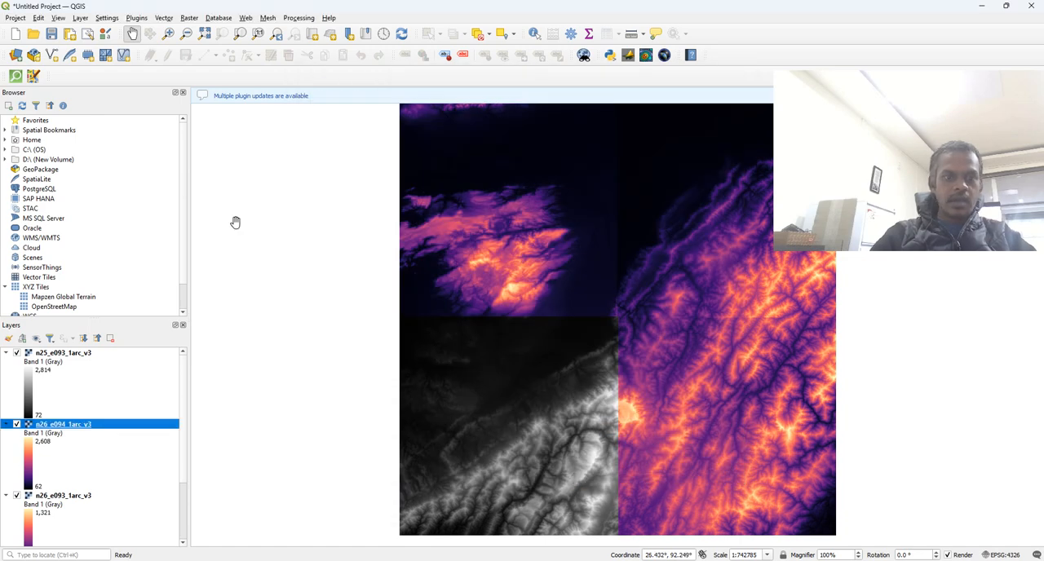
- Render the n25_e093_1arc_v3 layer as Singleband pseudocolor with the Magma color ramp
{"action": "left_click", "coordinate": [82, 354]}
{"action": "right_click", "coordinate": [83, 355]}
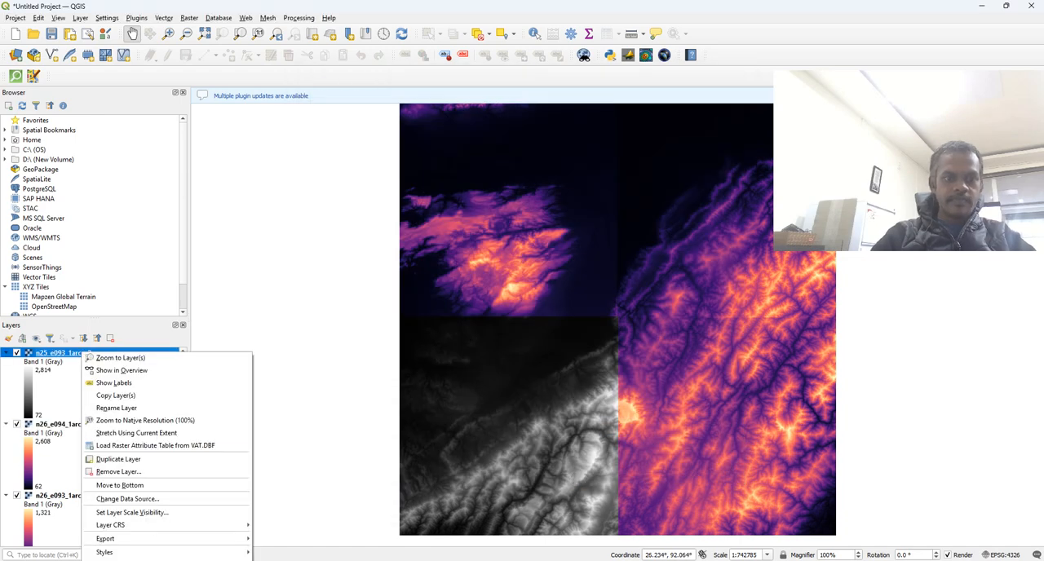
{"action": "left_click", "coordinate": [113, 560]}
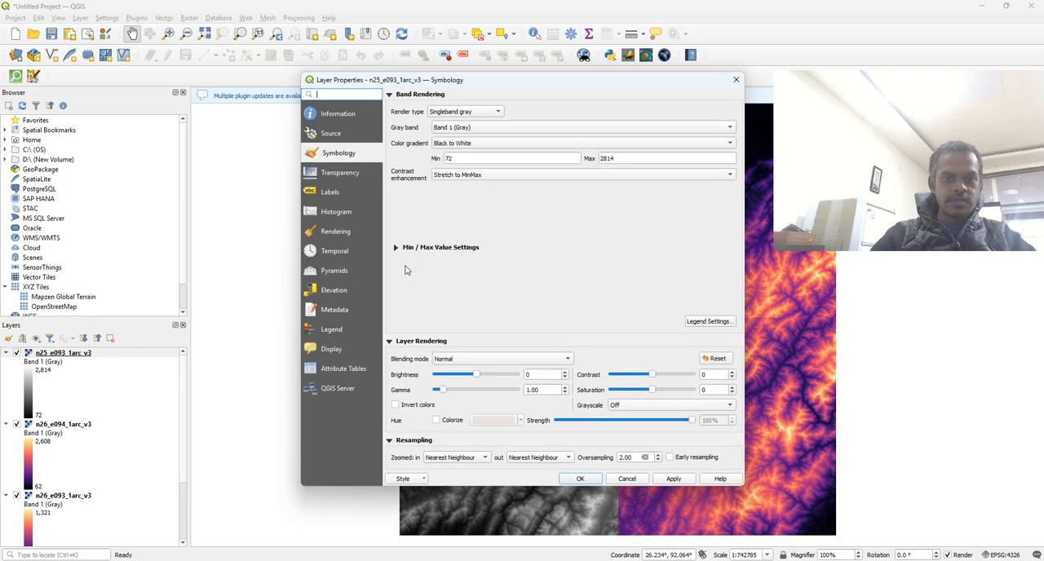
{"action": "left_click", "coordinate": [467, 112]}
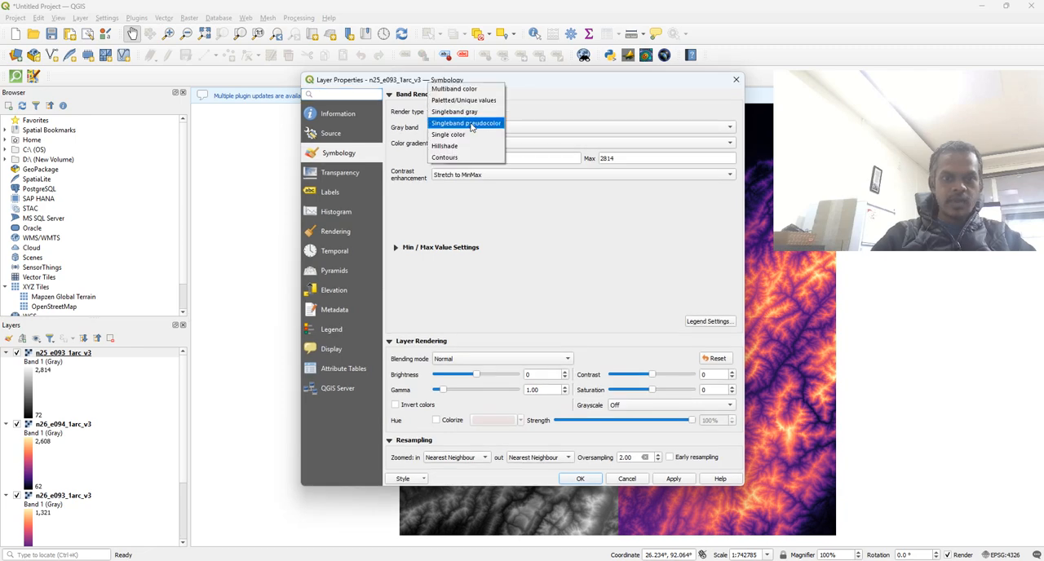
{"action": "left_click", "coordinate": [471, 124]}
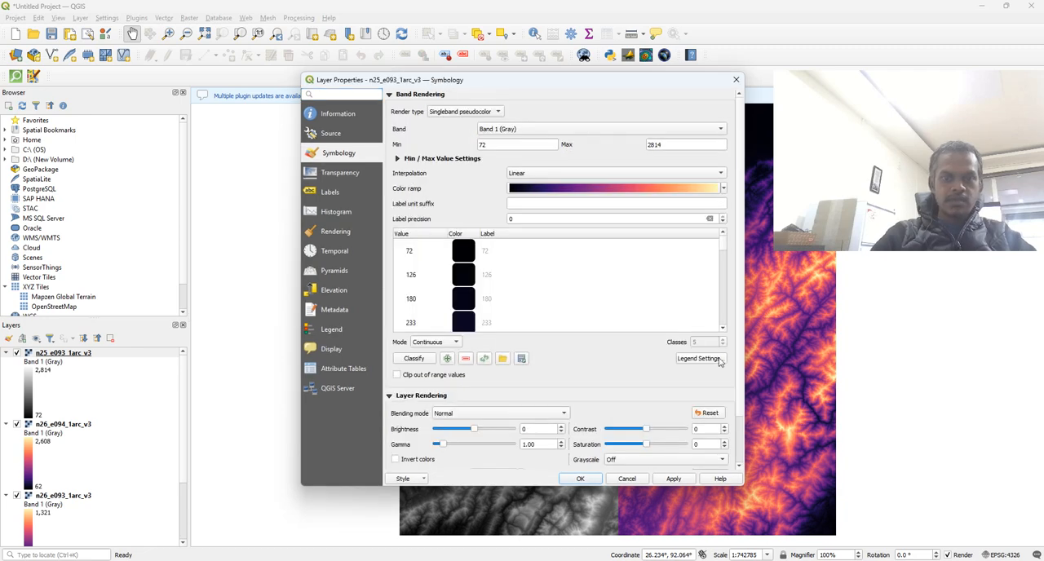
{"action": "left_click", "coordinate": [674, 479]}
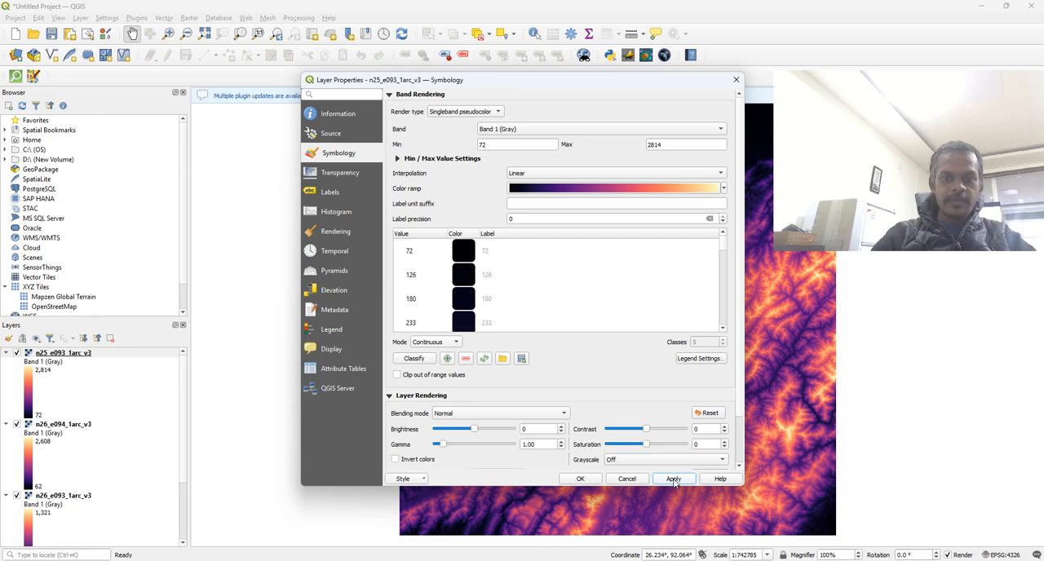
{"action": "left_click", "coordinate": [581, 479]}
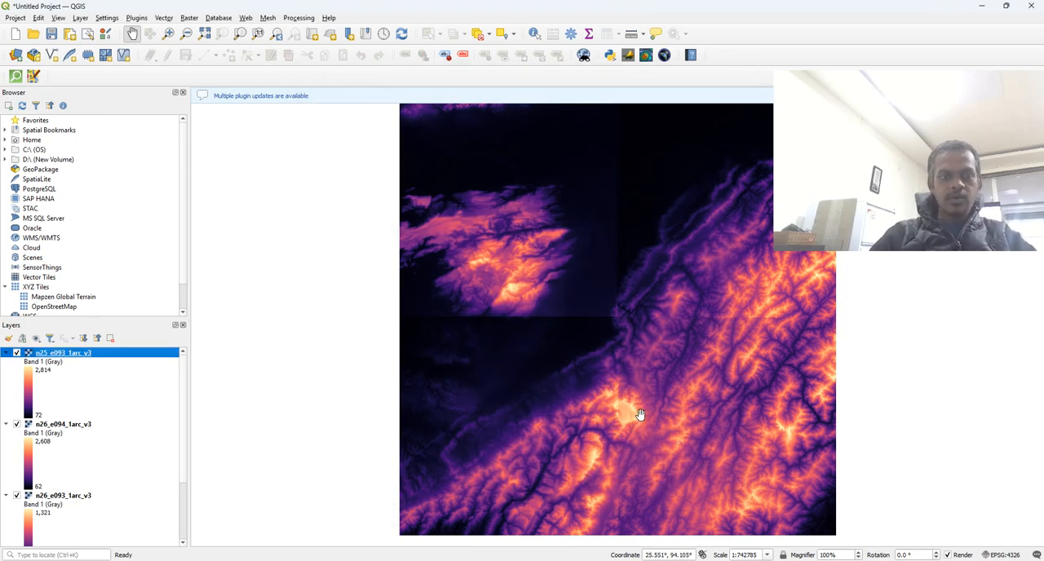
- Examine the terrain and the seams between the four styled DEM tiles up close and across their full extent
{"action": "scroll", "coordinate": [640, 414], "scroll_direction": "up", "scroll_amount": 3}
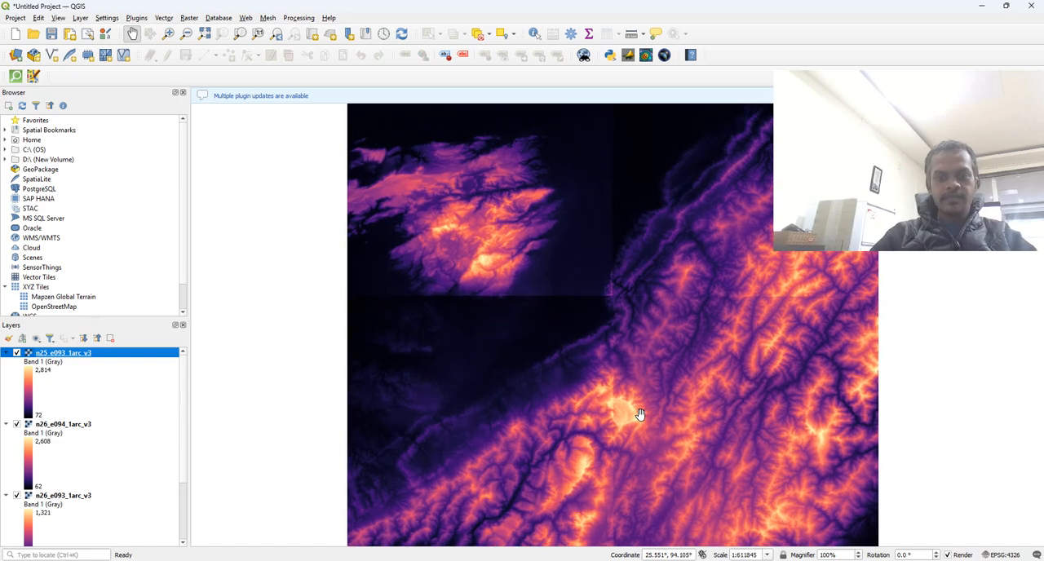
{"action": "scroll", "coordinate": [640, 414], "scroll_direction": "up", "scroll_amount": 1}
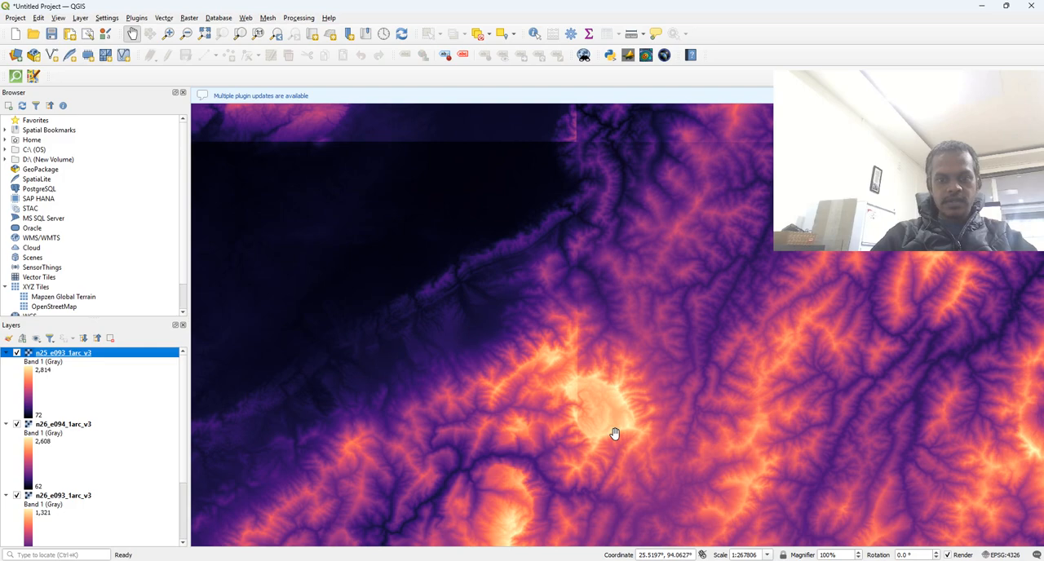
{"action": "scroll", "coordinate": [614, 433], "scroll_direction": "up", "scroll_amount": 2}
{"action": "left_click_drag", "start_coordinate": [699, 449], "coordinate": [598, 314]}
{"action": "left_click_drag", "start_coordinate": [647, 412], "coordinate": [507, 279]}
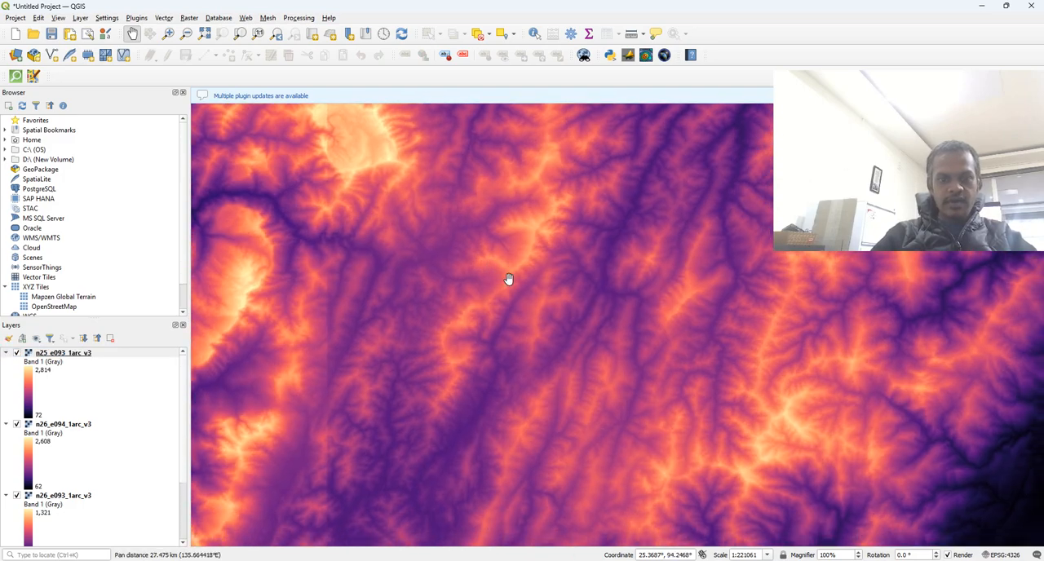
{"action": "scroll", "coordinate": [507, 279], "scroll_direction": "down", "scroll_amount": 1}
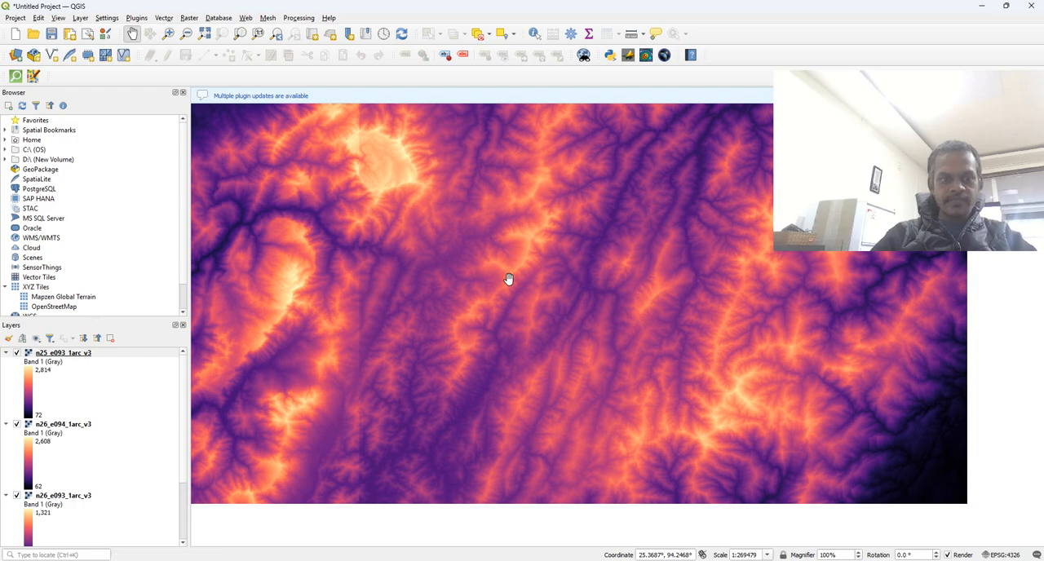
{"action": "scroll", "coordinate": [507, 279], "scroll_direction": "down", "scroll_amount": 1}
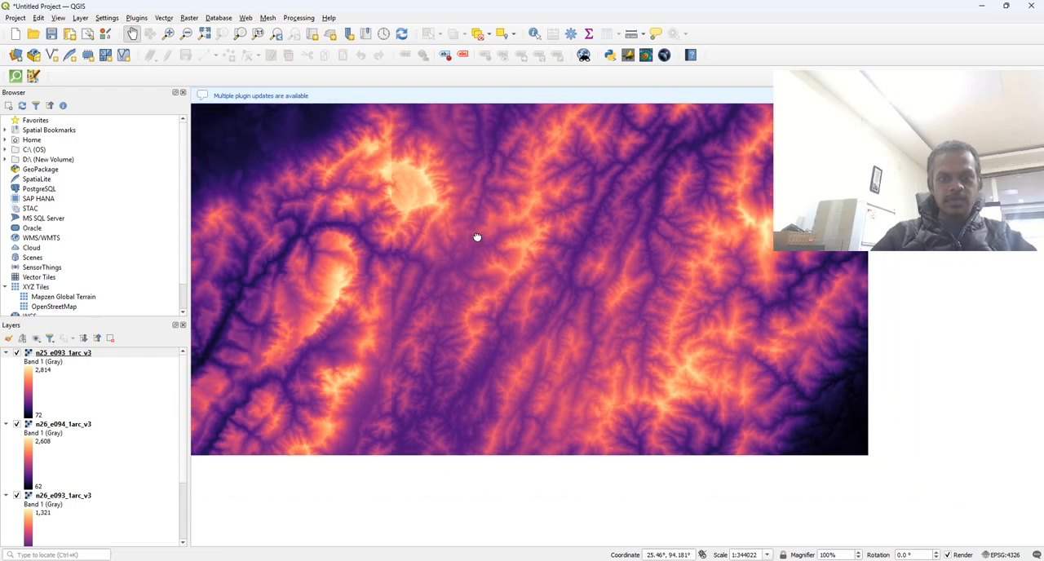
{"action": "left_click_drag", "start_coordinate": [478, 235], "coordinate": [601, 365]}
{"action": "scroll", "coordinate": [600, 364], "scroll_direction": "down", "scroll_amount": 2}
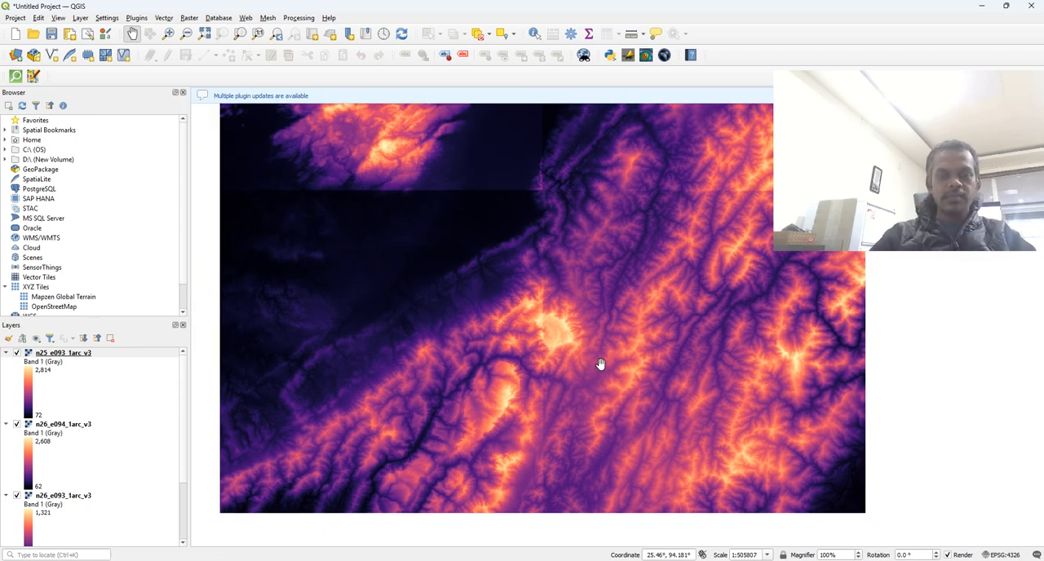
{"action": "scroll", "coordinate": [601, 363], "scroll_direction": "down", "scroll_amount": 1}
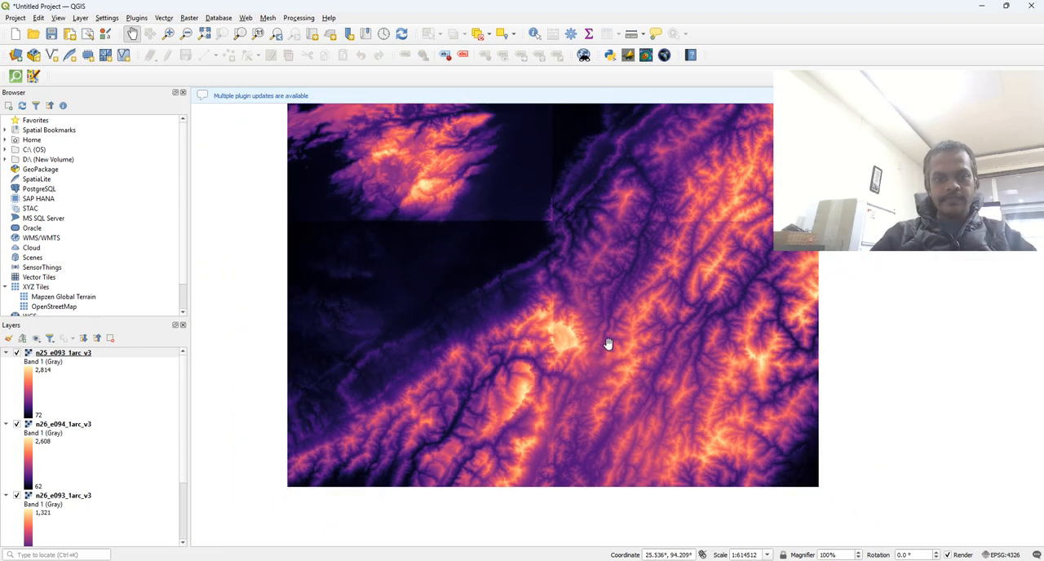
{"action": "left_click_drag", "start_coordinate": [601, 291], "coordinate": [619, 345]}
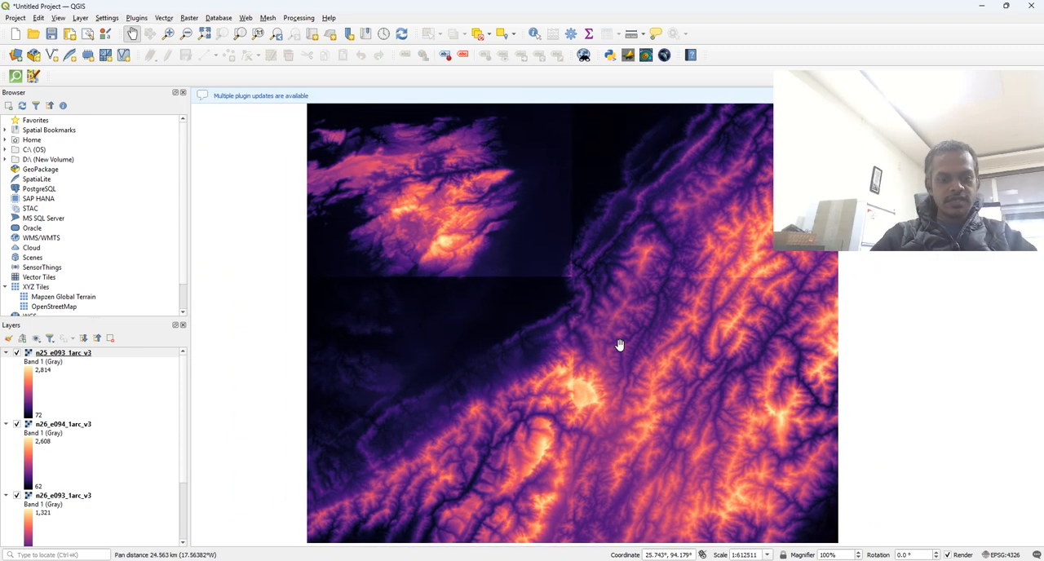